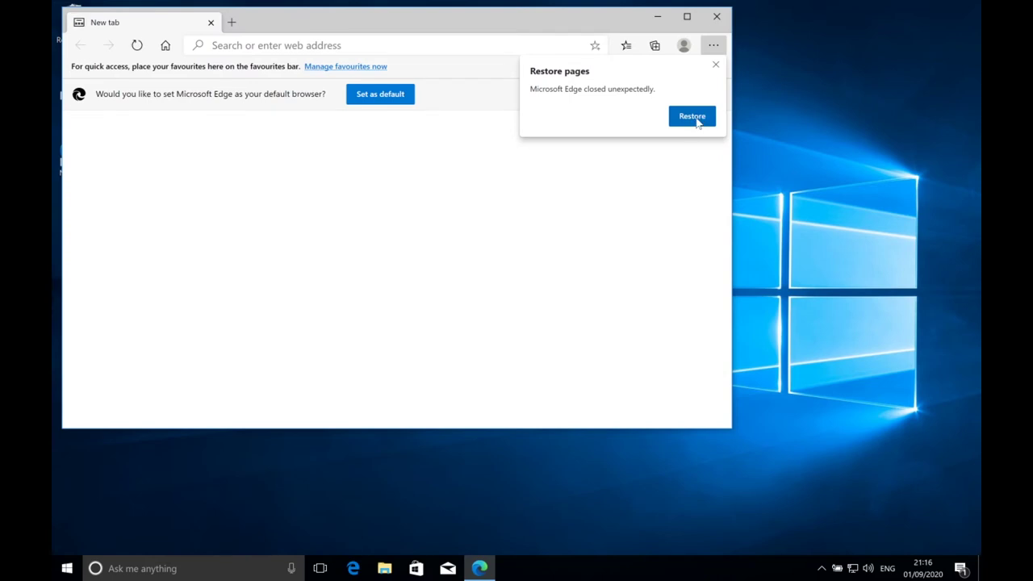
{"action": "left_click", "coordinate": [692, 117]}
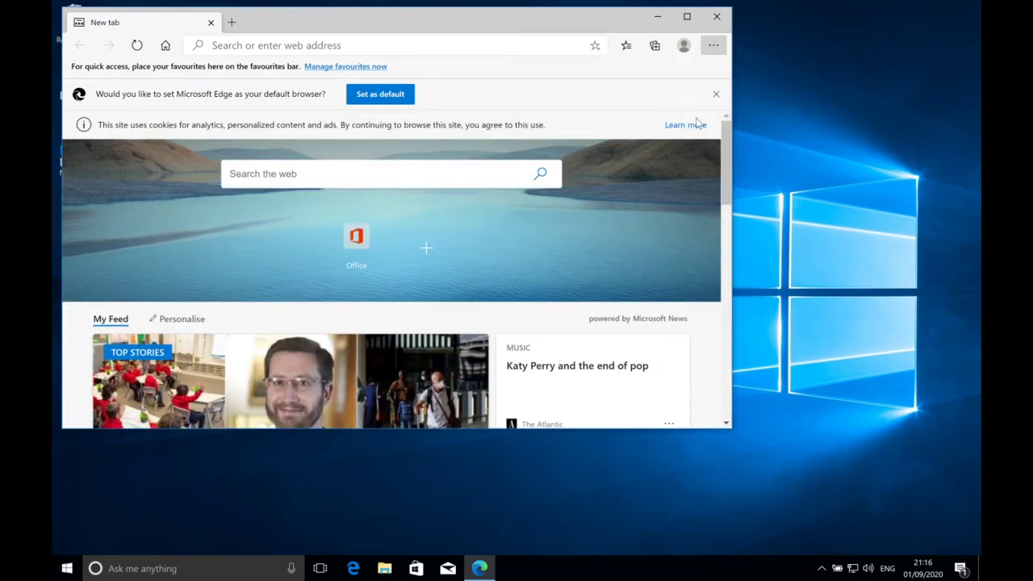
{"action": "left_click", "coordinate": [310, 42]}
{"action": "key", "text": "super+Up"}
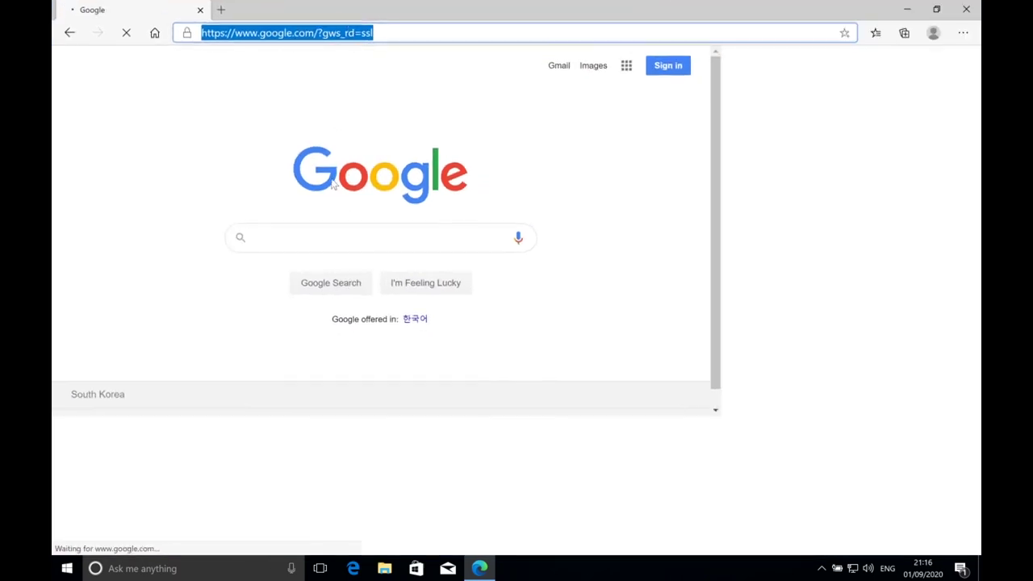
Step: Search Google for "cygwin" and open the official Cygwin website from the results
{"action": "left_click", "coordinate": [410, 258]}
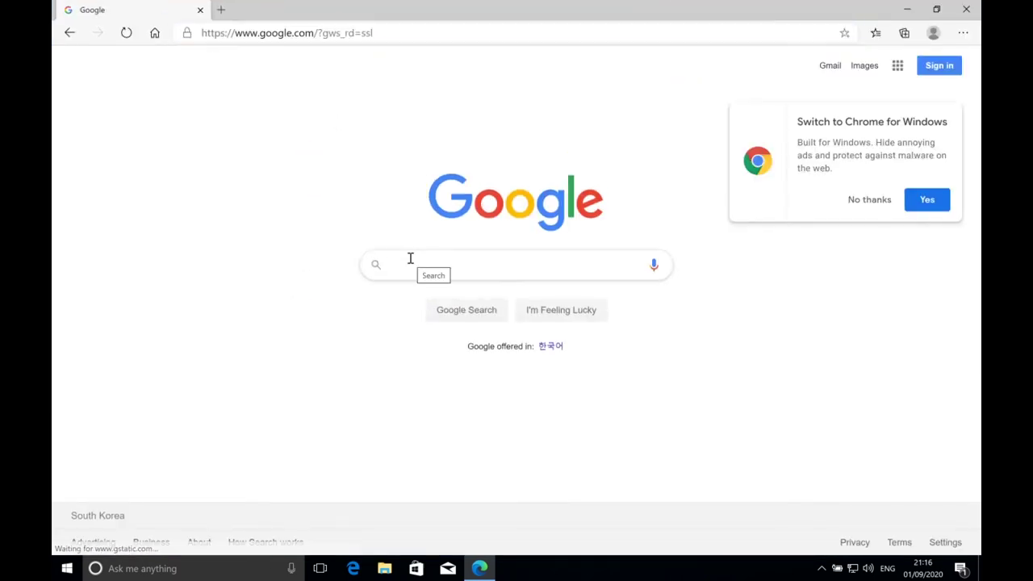
{"action": "type", "text": "cw"}
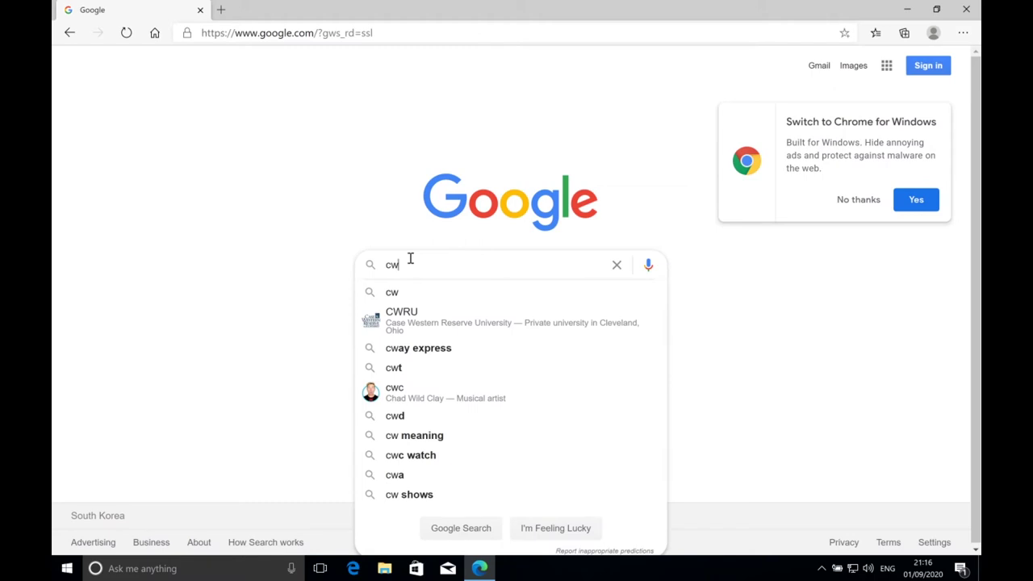
{"action": "key", "text": "BackSpace"}
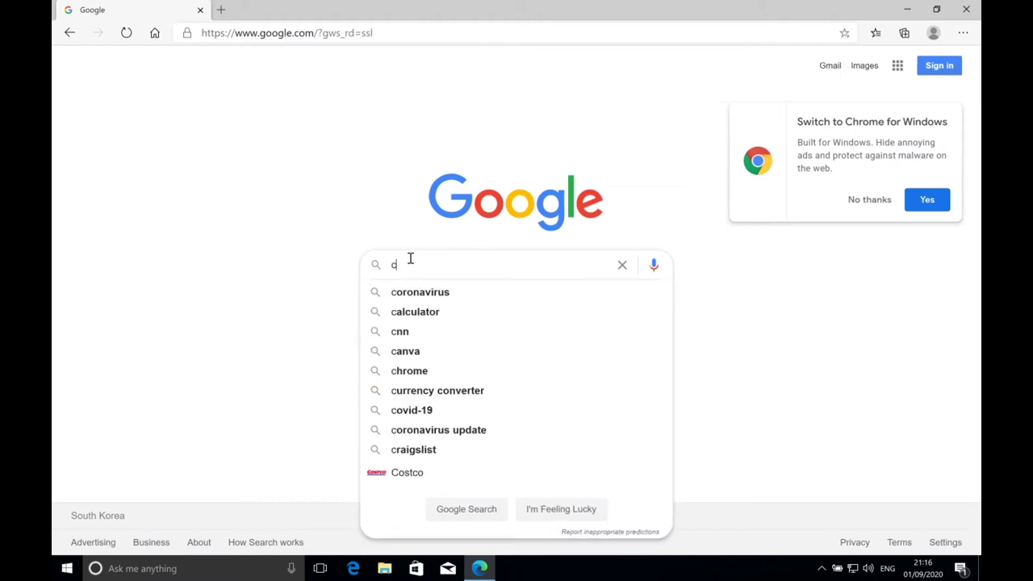
{"action": "type", "text": "ygwin"}
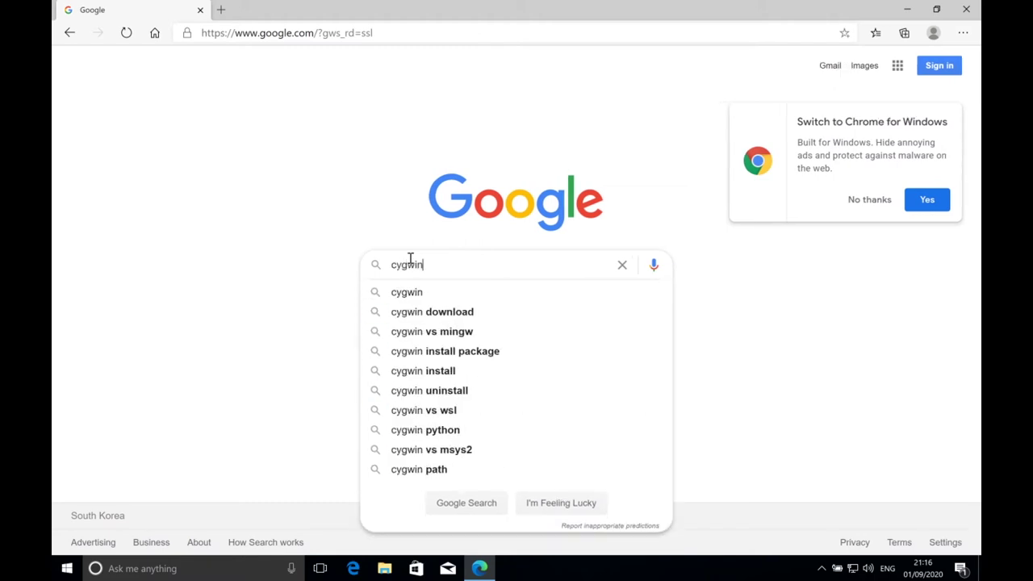
{"action": "key", "text": "Return"}
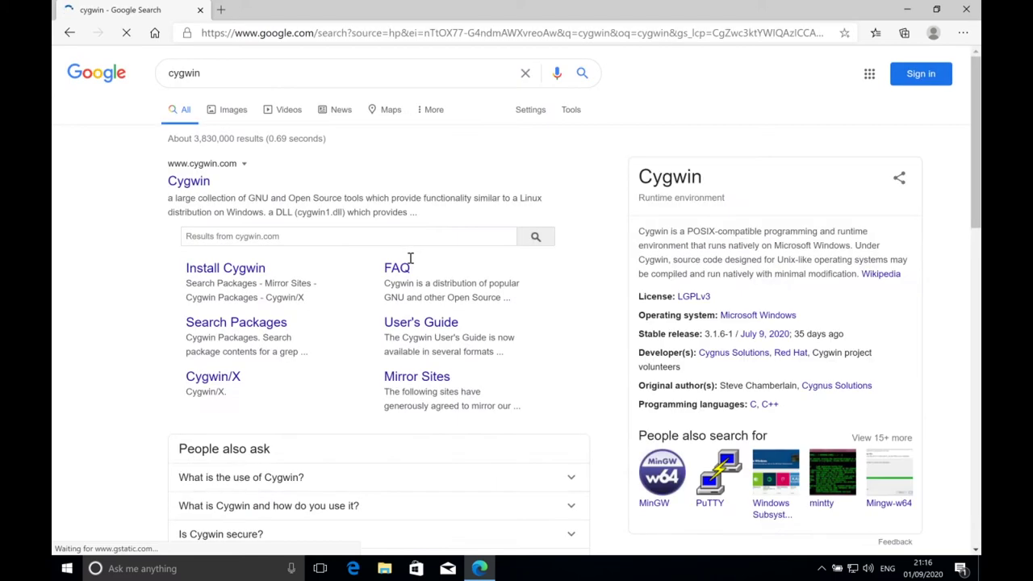
{"action": "left_click", "coordinate": [191, 182]}
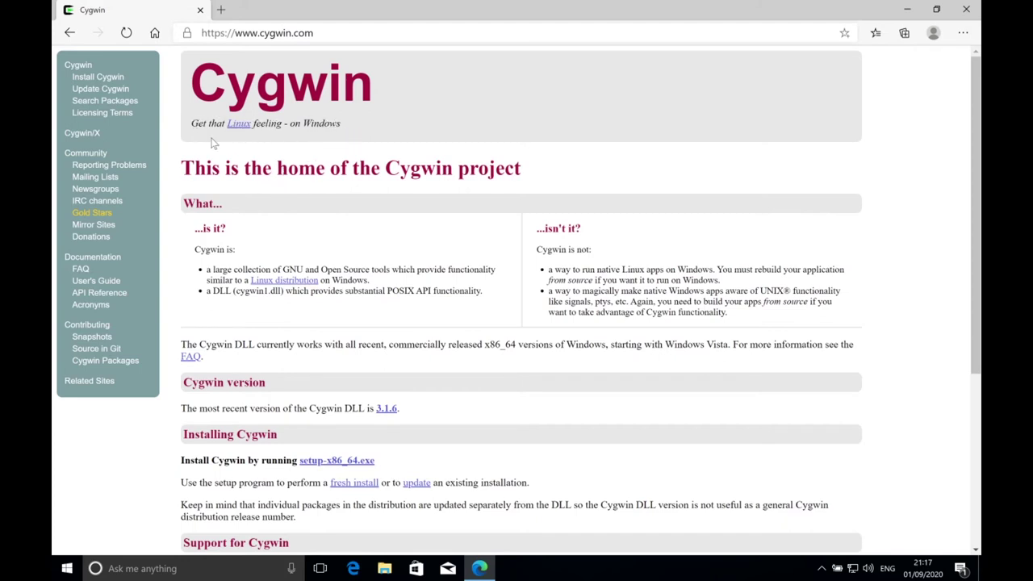
Step: Download setup-x86_64.exe from the Installing Cygwin section and run it, allowing it to make changes to the device
{"action": "scroll", "coordinate": [306, 405], "scroll_direction": "down", "scroll_amount": 1}
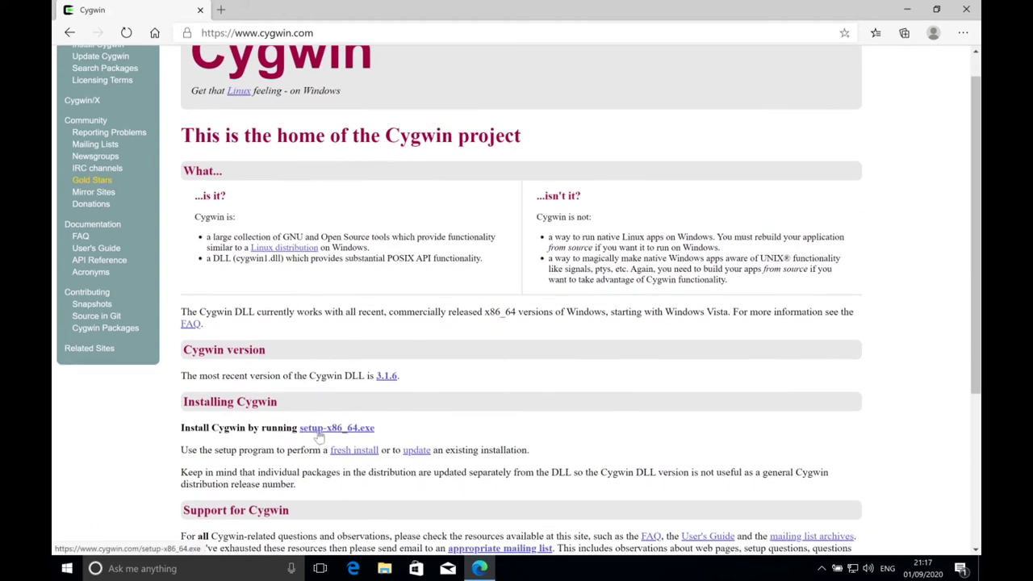
{"action": "left_click", "coordinate": [318, 432]}
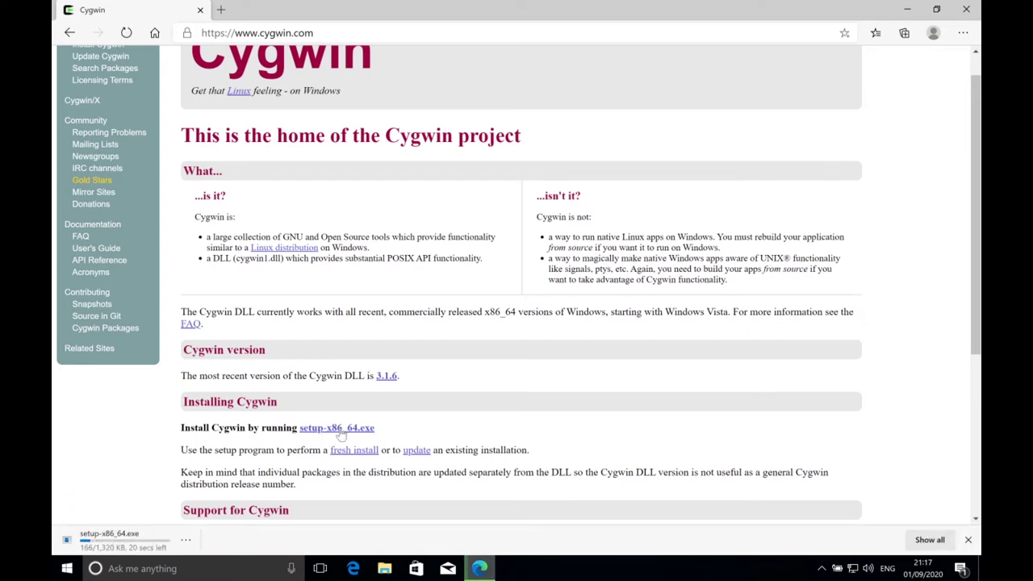
{"action": "left_click", "coordinate": [119, 546]}
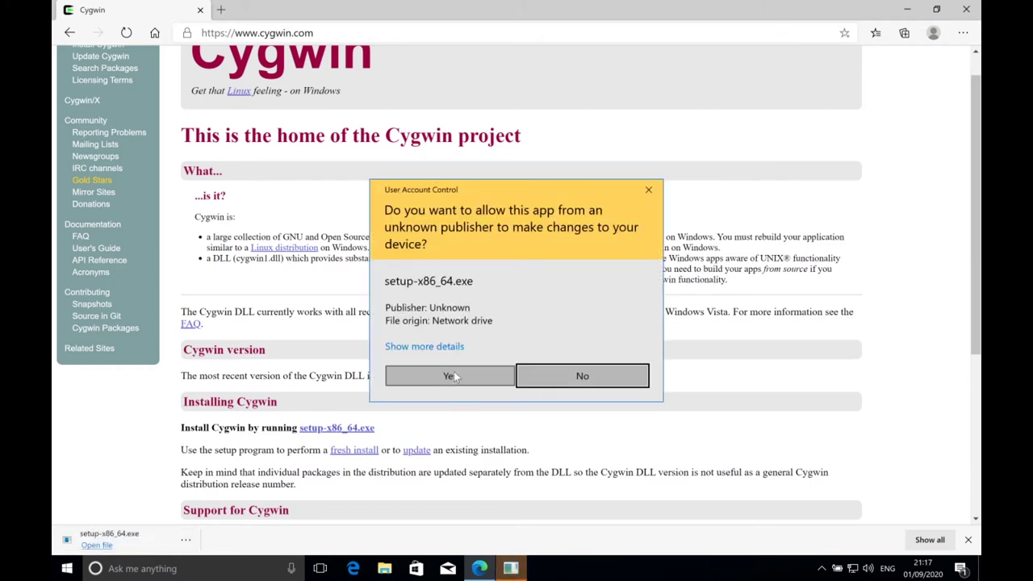
{"action": "left_click", "coordinate": [454, 372]}
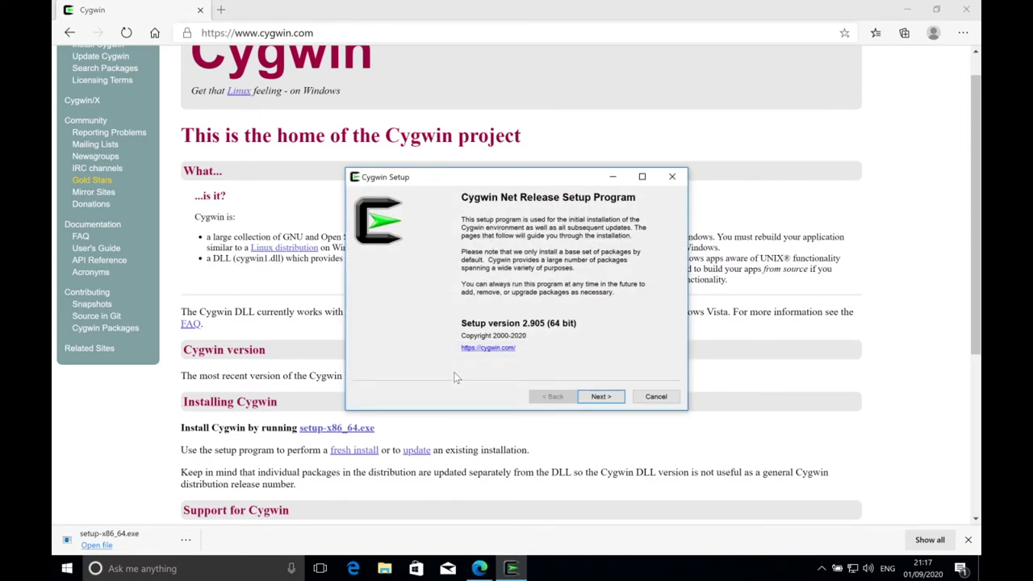
{"action": "left_click", "coordinate": [600, 396]}
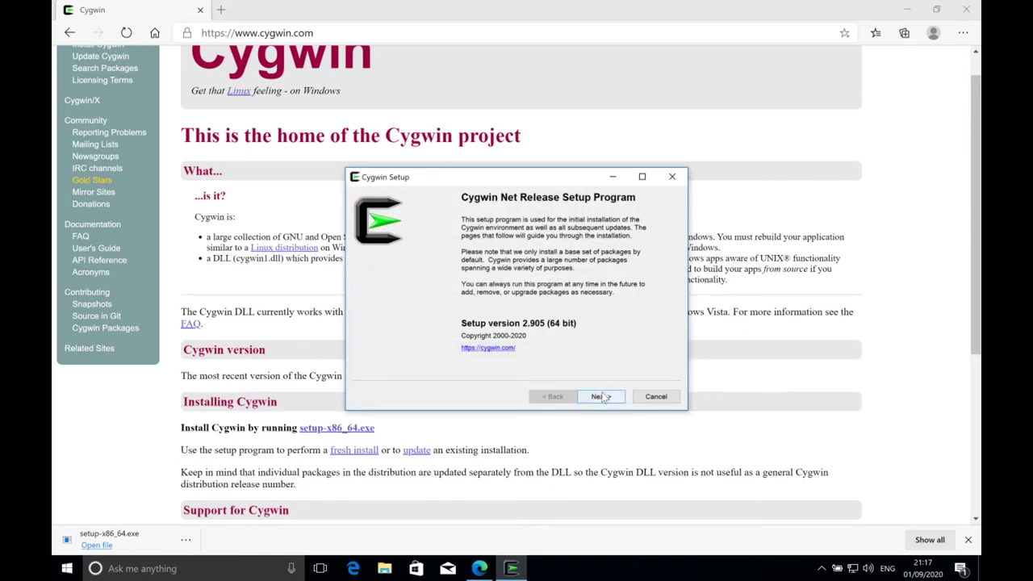
{"action": "left_click", "coordinate": [601, 396]}
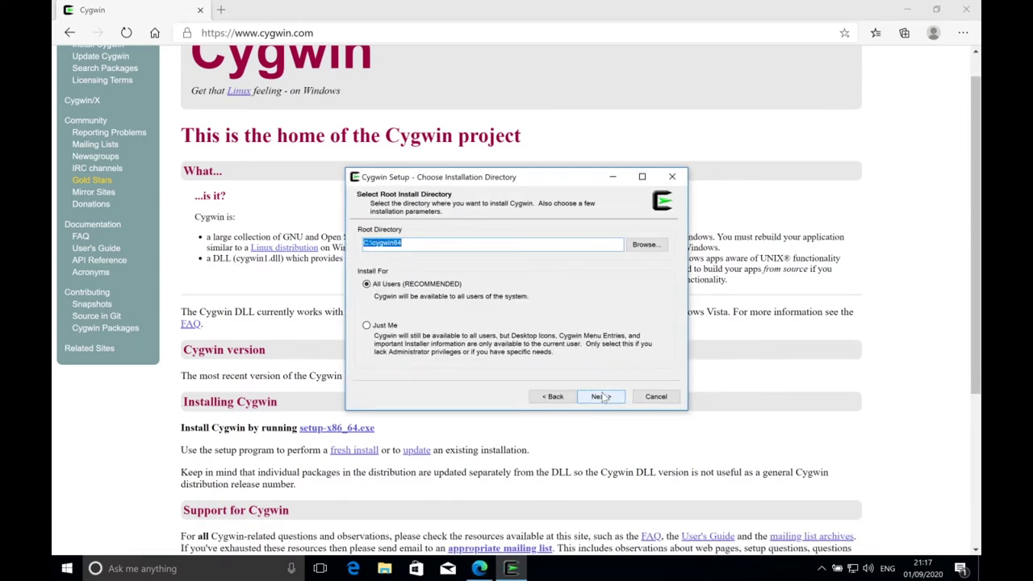
{"action": "left_click", "coordinate": [601, 396]}
{"action": "left_click", "coordinate": [600, 396]}
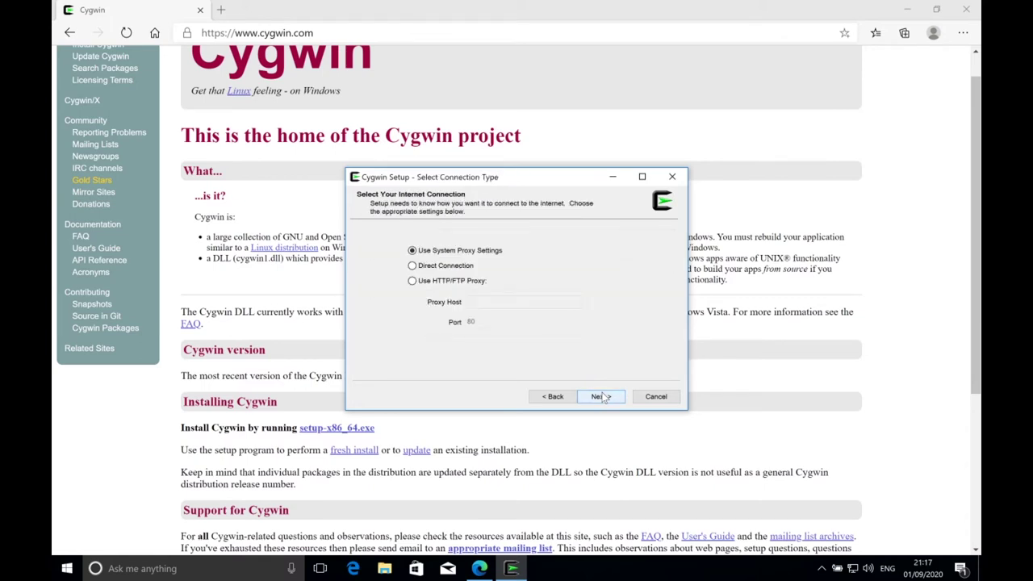
{"action": "left_click", "coordinate": [602, 396]}
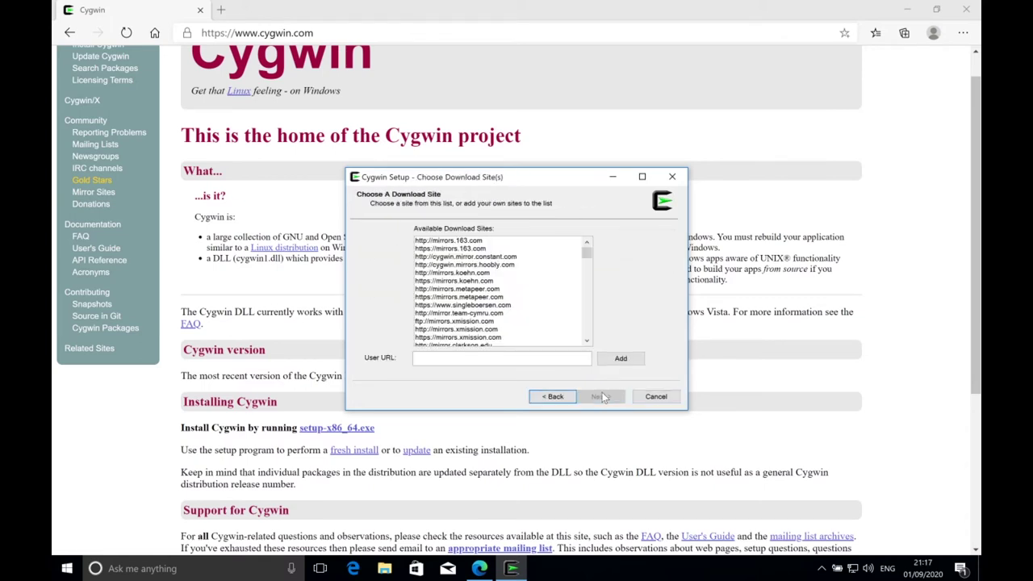
{"action": "left_click", "coordinate": [488, 240]}
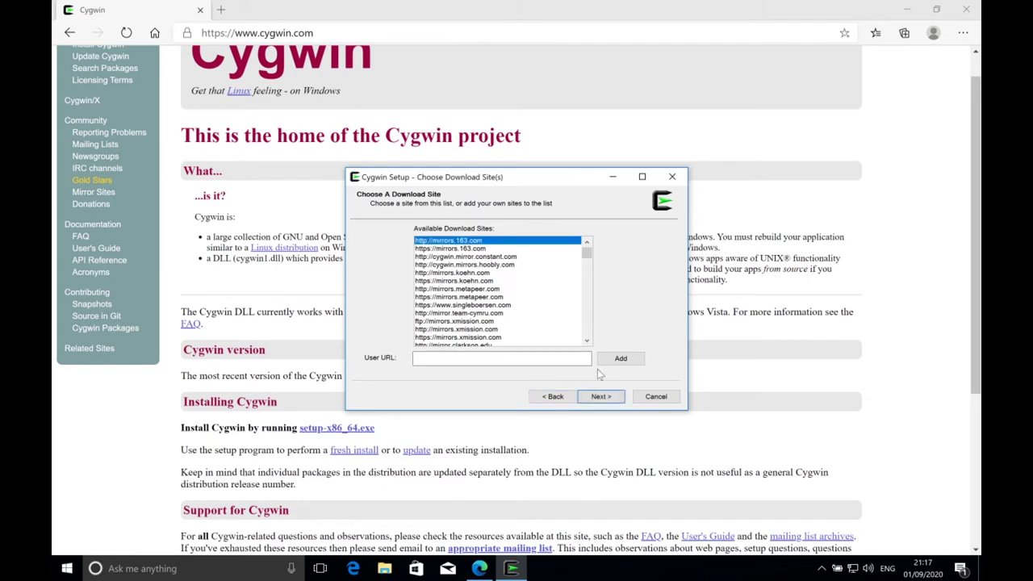
{"action": "left_click", "coordinate": [601, 396]}
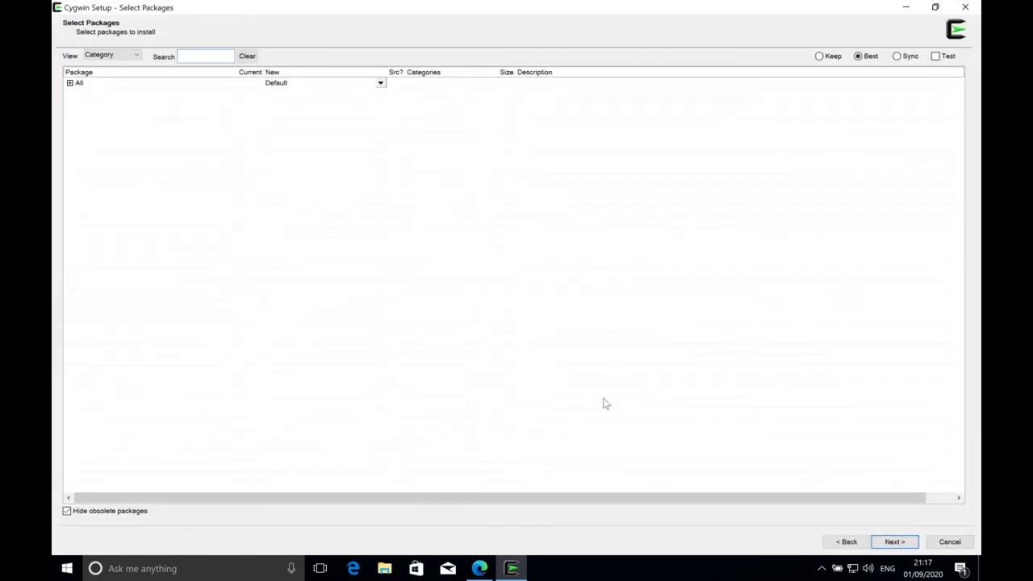
Step: Filter the package list by "gcc" and expand the Debug and Devel categories
{"action": "left_click", "coordinate": [70, 83]}
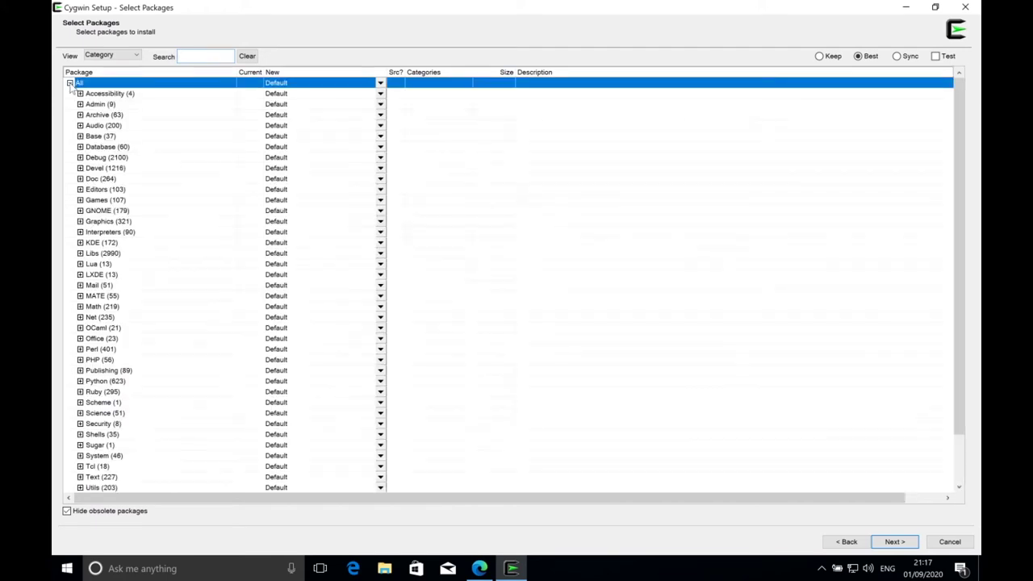
{"action": "left_click", "coordinate": [205, 58]}
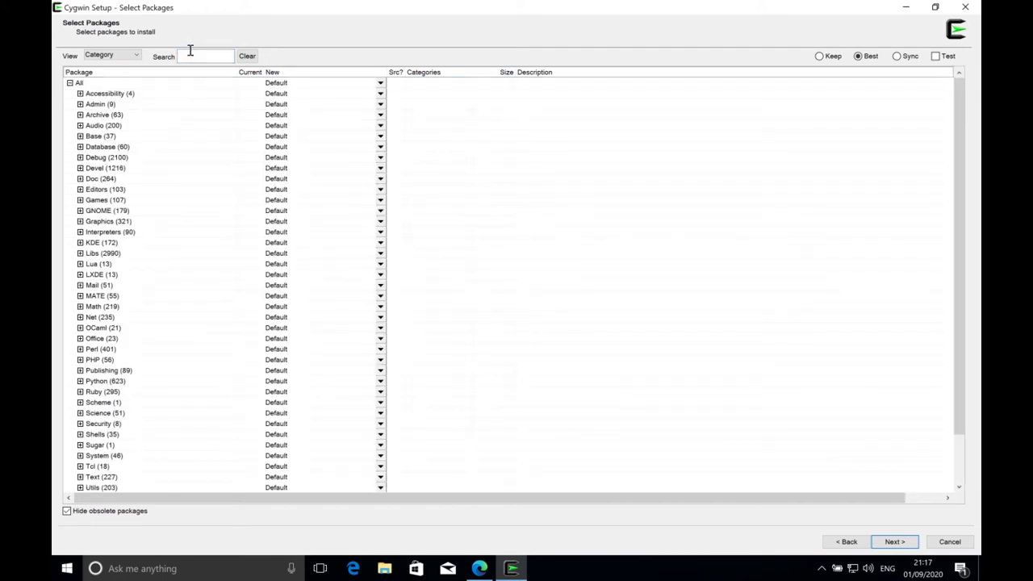
{"action": "type", "text": "gcc"}
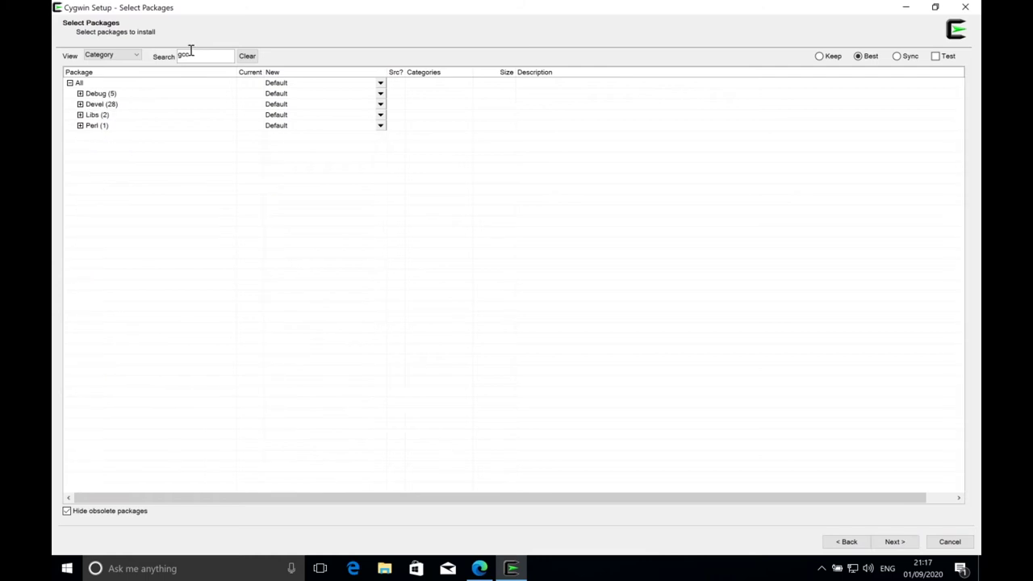
{"action": "left_click", "coordinate": [79, 93]}
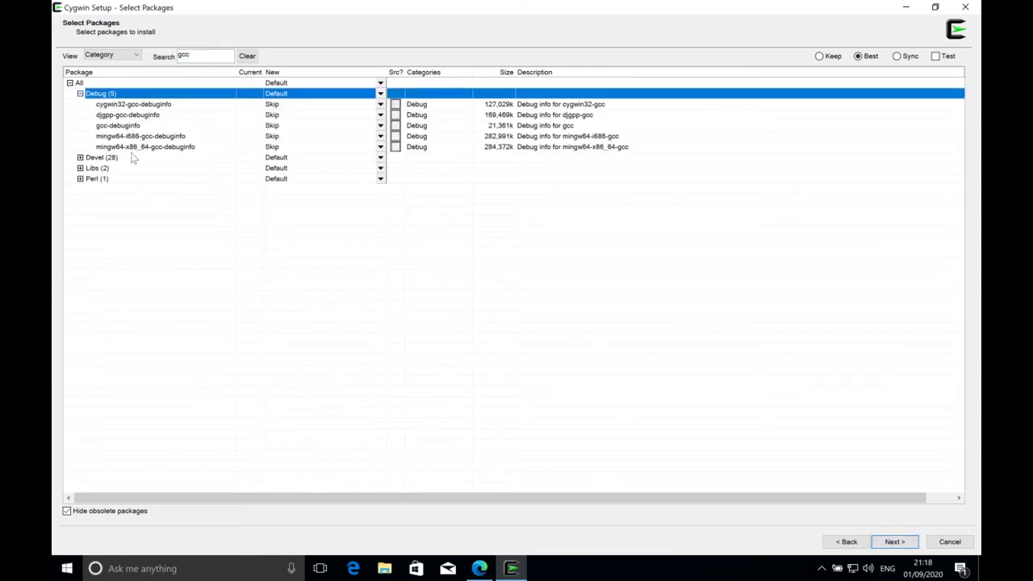
{"action": "left_click", "coordinate": [80, 157]}
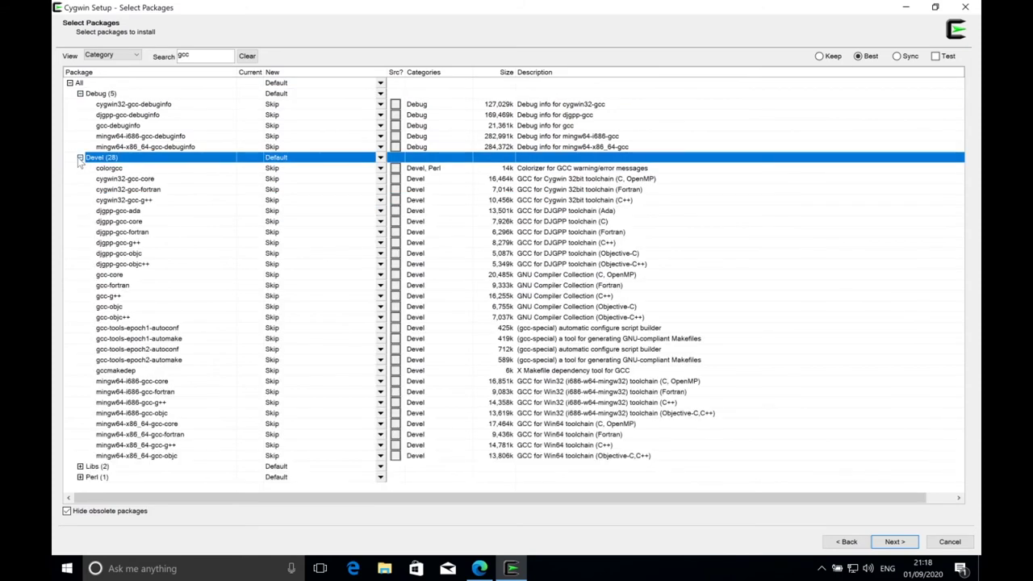
Step: Select version 9.3.0-2 for both the gcc-g++ and gcc-core packages and start the Cygwin installation
{"action": "left_click", "coordinate": [108, 297]}
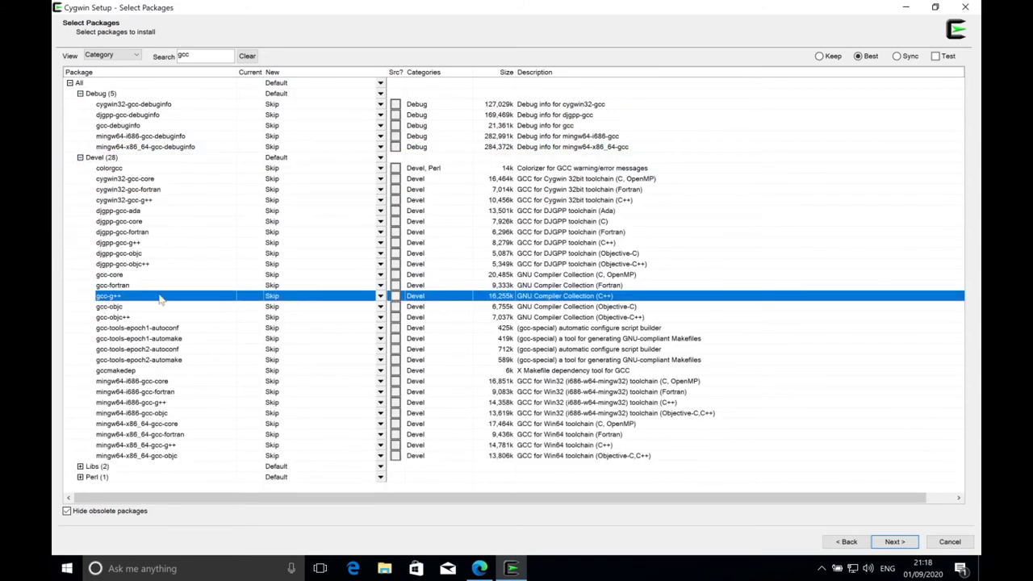
{"action": "left_click", "coordinate": [379, 297]}
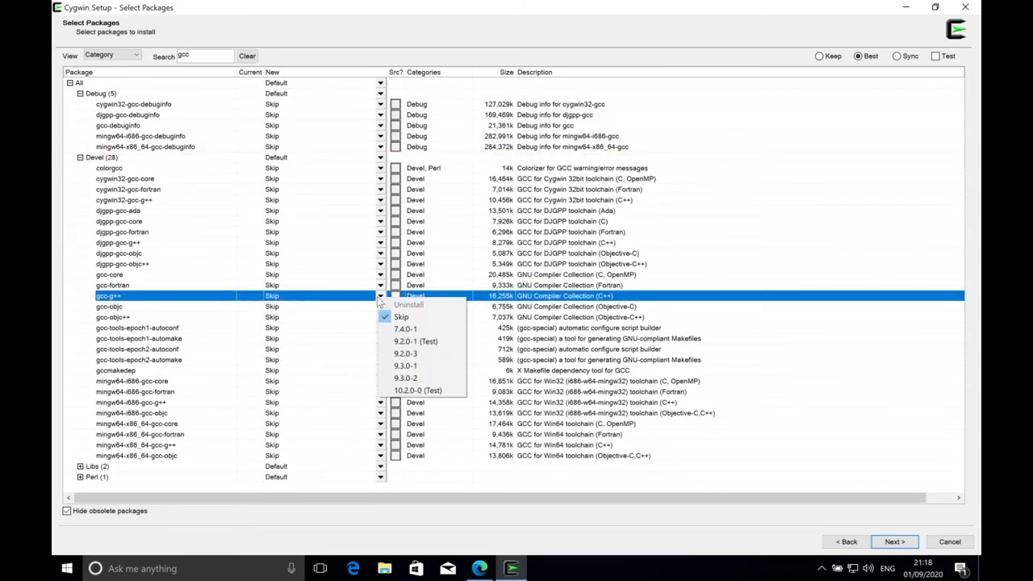
{"action": "left_click", "coordinate": [410, 379]}
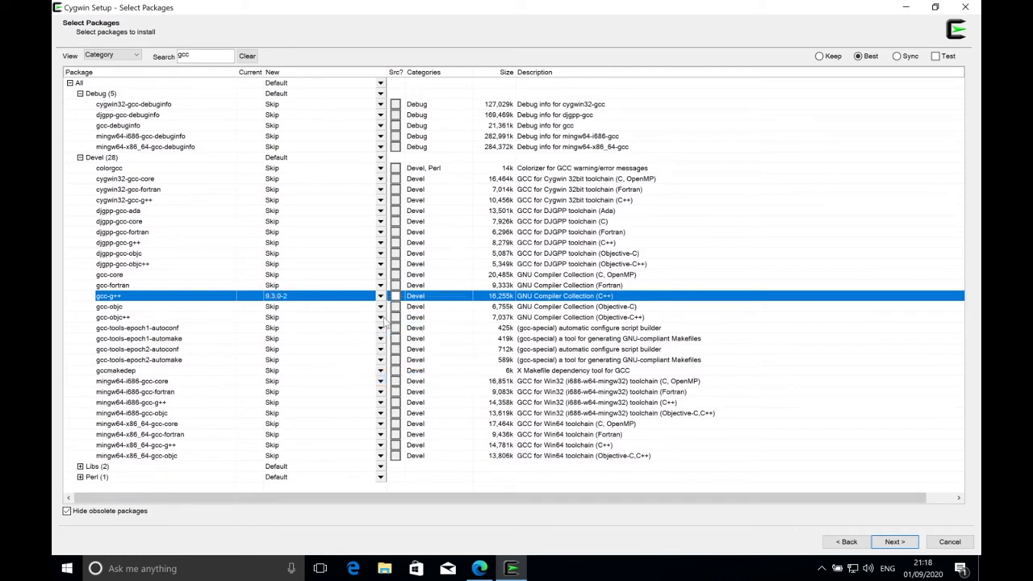
{"action": "left_click", "coordinate": [380, 275]}
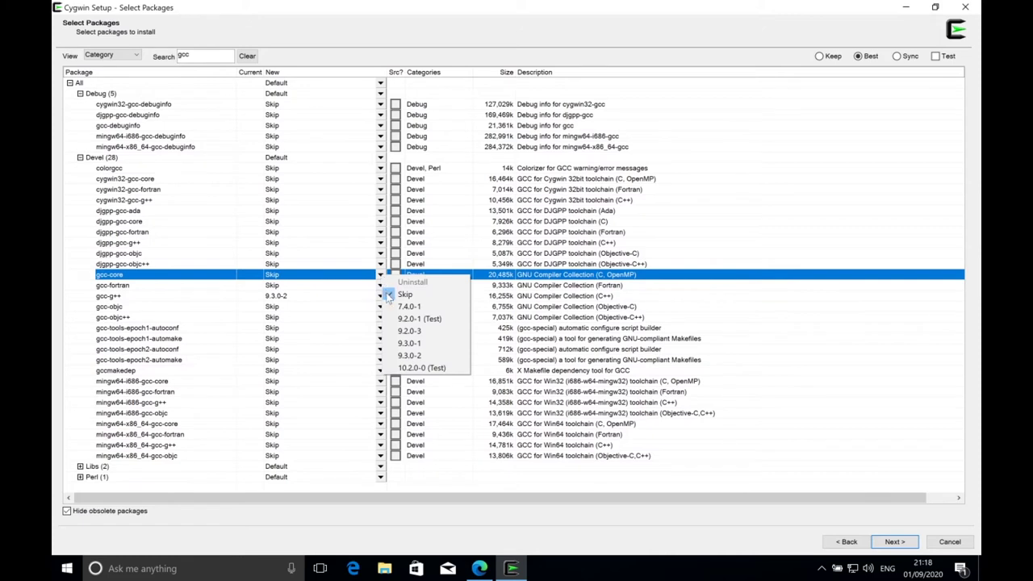
{"action": "left_click", "coordinate": [409, 356]}
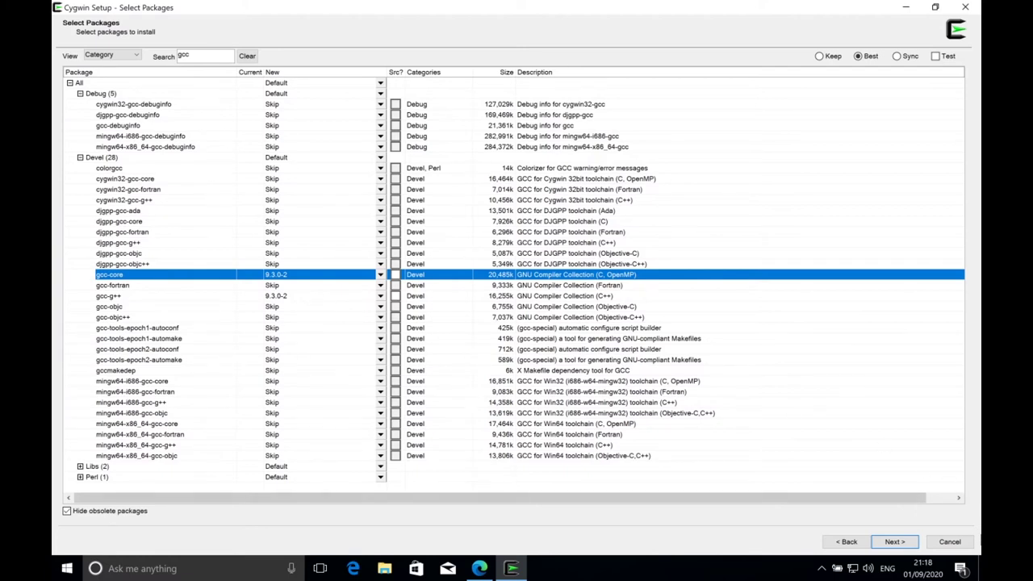
{"action": "left_click", "coordinate": [891, 543]}
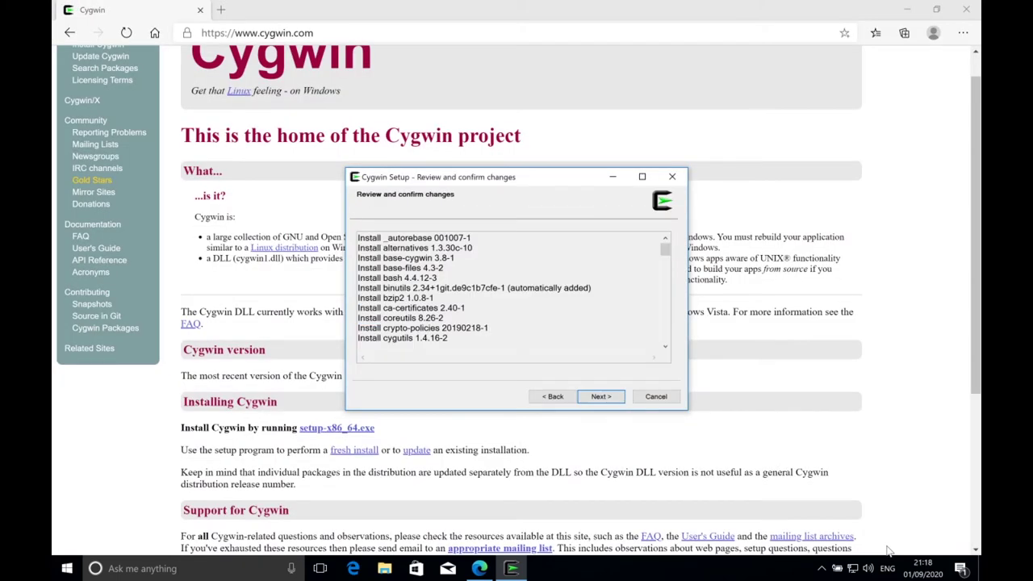
{"action": "left_click", "coordinate": [611, 398]}
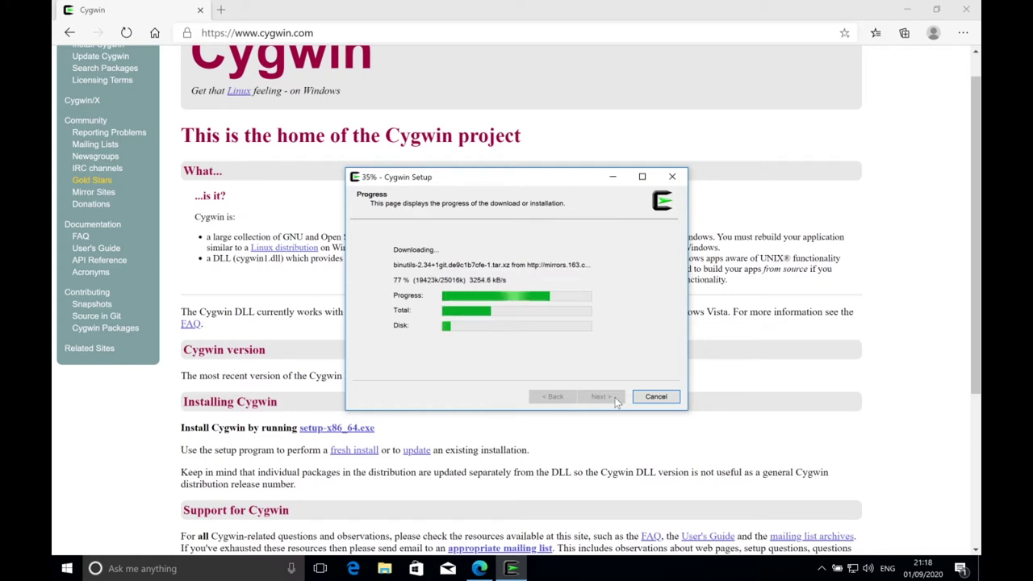
Step: Search the web for "notepad++" in a new browser tab and open the official notepad-plus-plus.org site
{"action": "left_click", "coordinate": [221, 9]}
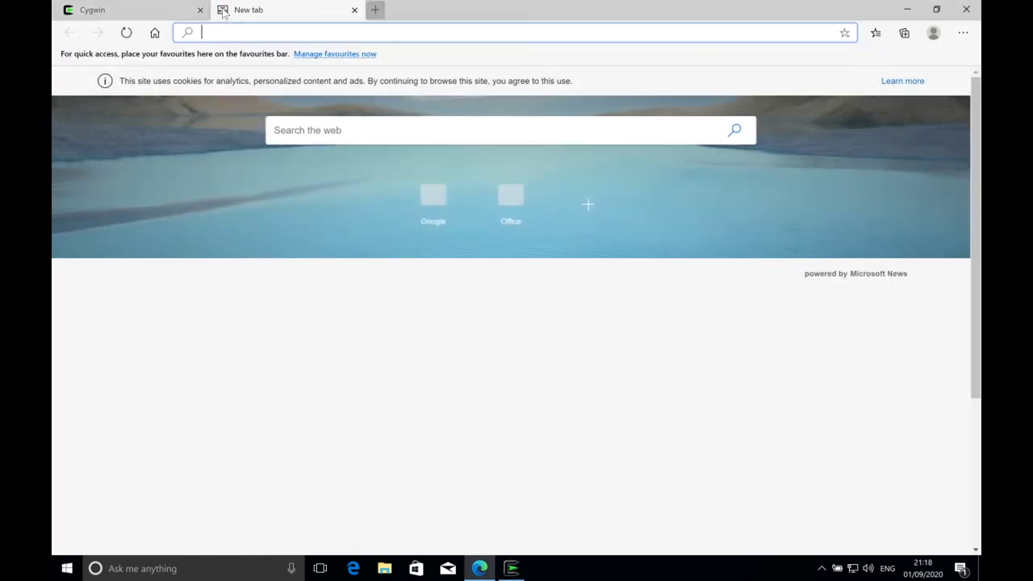
{"action": "type", "text": "no"}
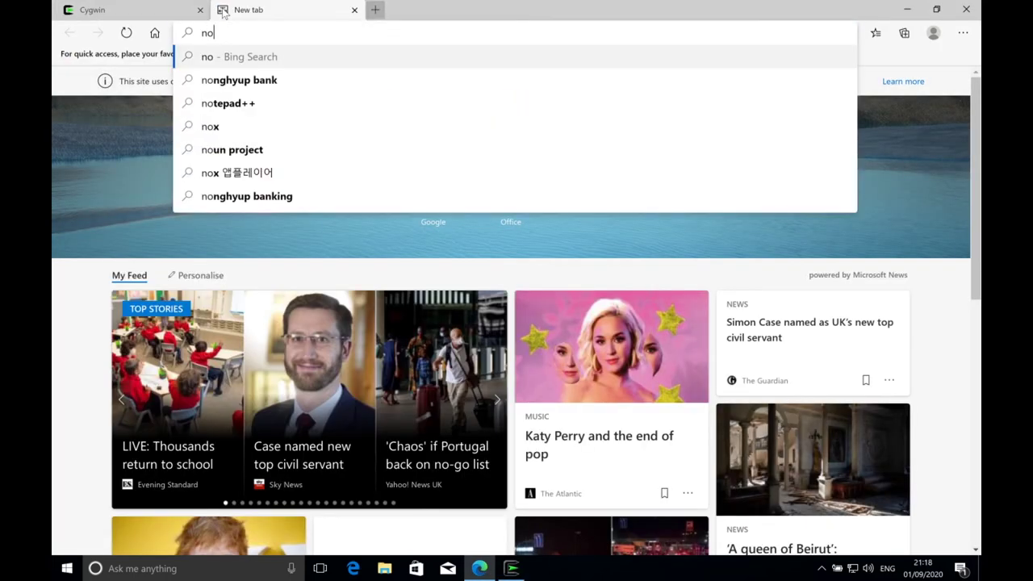
{"action": "type", "text": "tepad"}
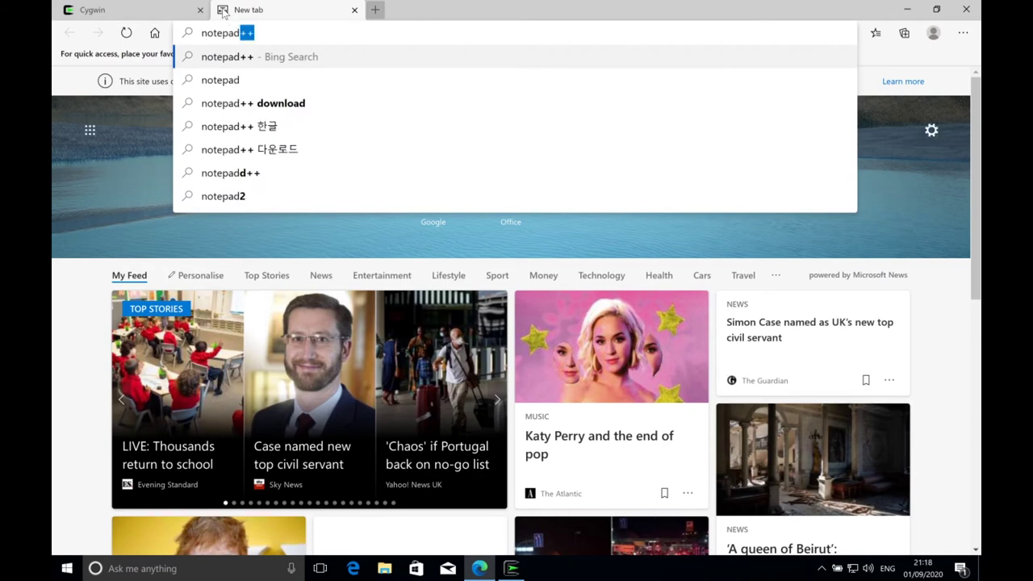
{"action": "type", "text": "++"}
{"action": "key", "text": "Return"}
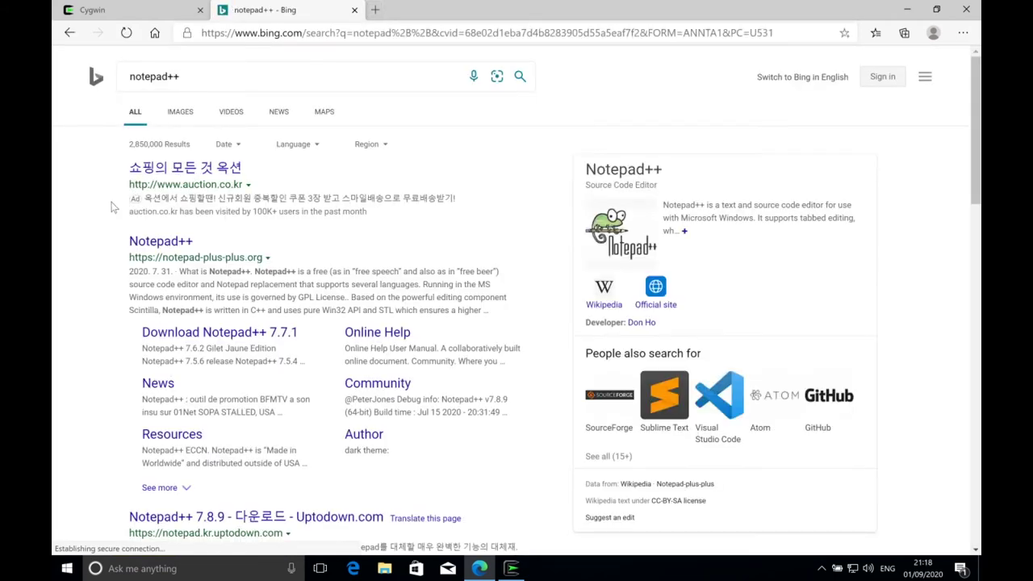
{"action": "left_click", "coordinate": [149, 244]}
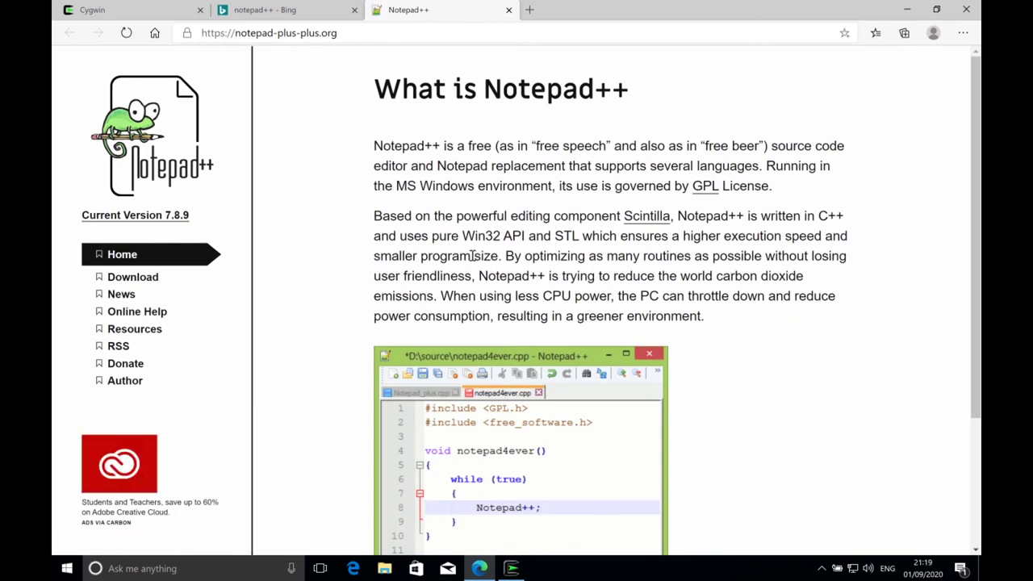
Step: Look over the Notepad++ home page and open the site's list of downloadable releases
{"action": "scroll", "coordinate": [472, 255], "scroll_direction": "down", "scroll_amount": 3}
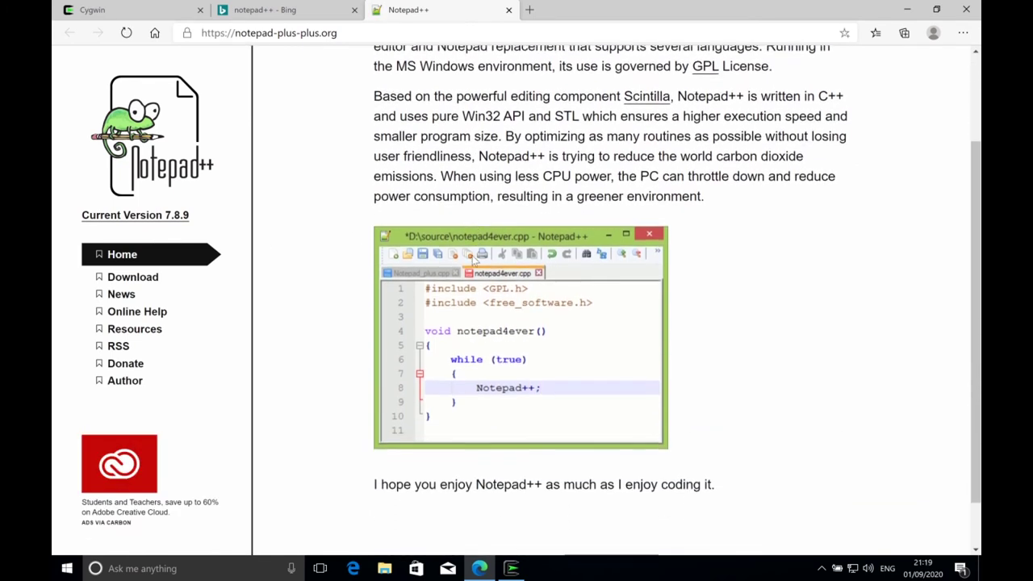
{"action": "scroll", "coordinate": [474, 259], "scroll_direction": "up", "scroll_amount": 3}
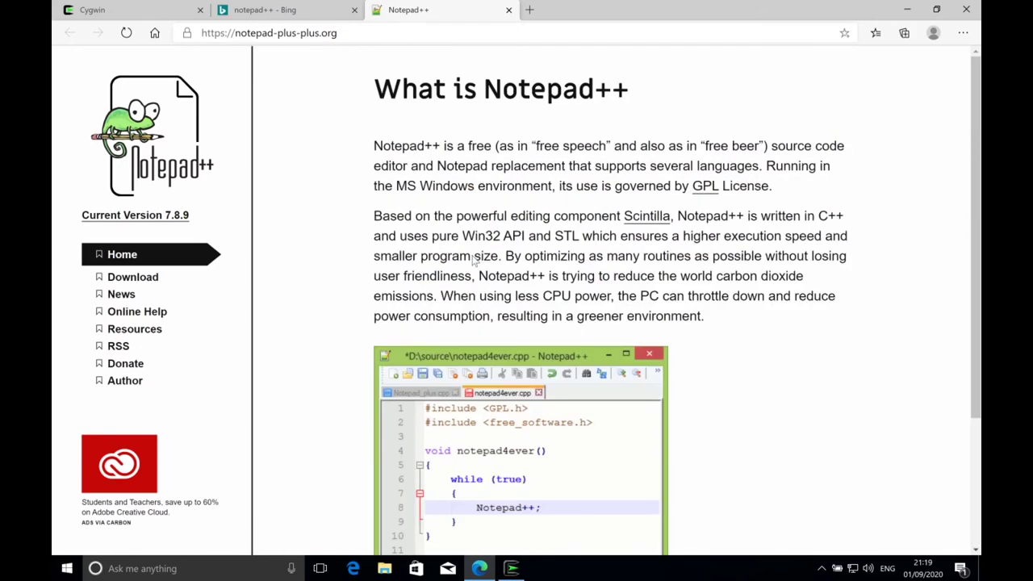
{"action": "scroll", "coordinate": [474, 258], "scroll_direction": "down", "scroll_amount": 2}
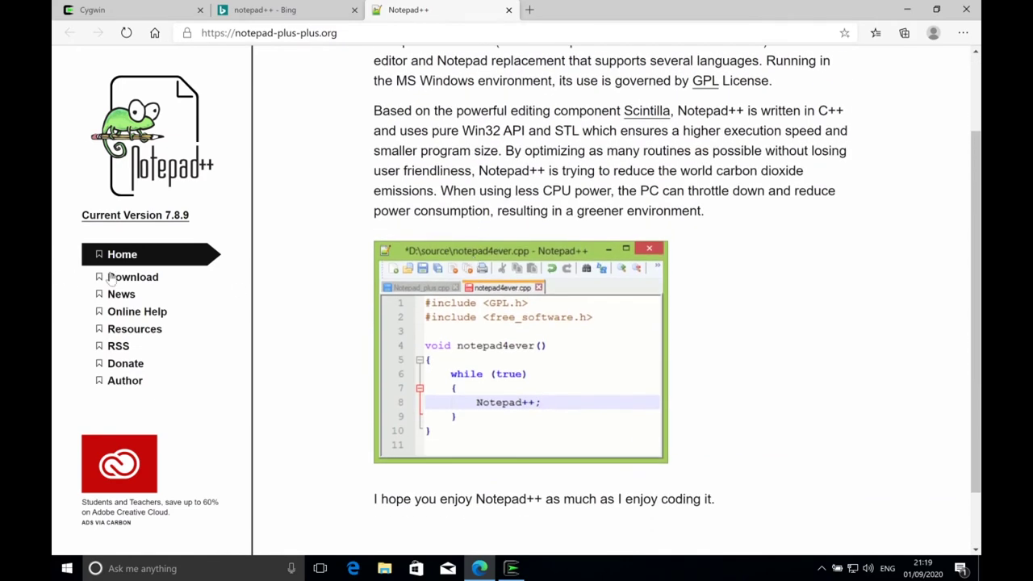
{"action": "left_click", "coordinate": [112, 277]}
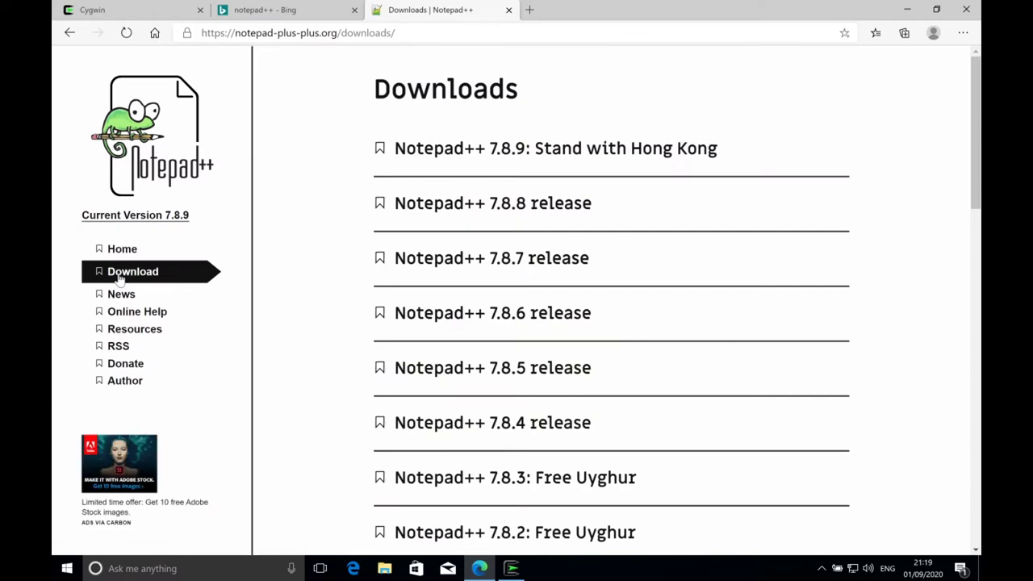
{"action": "key", "text": "ctrl+Left"}
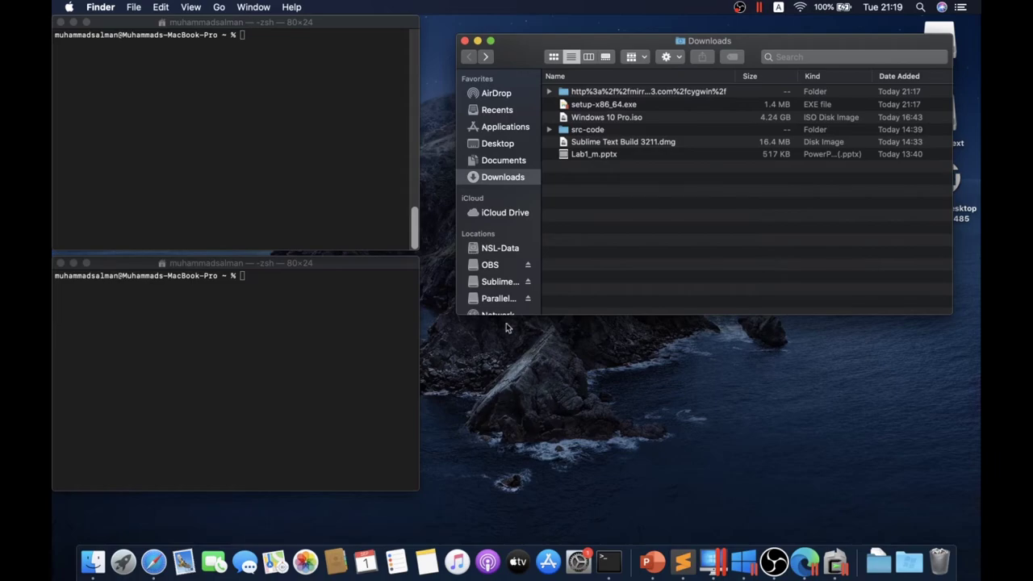
{"action": "key", "text": "ctrl+Right"}
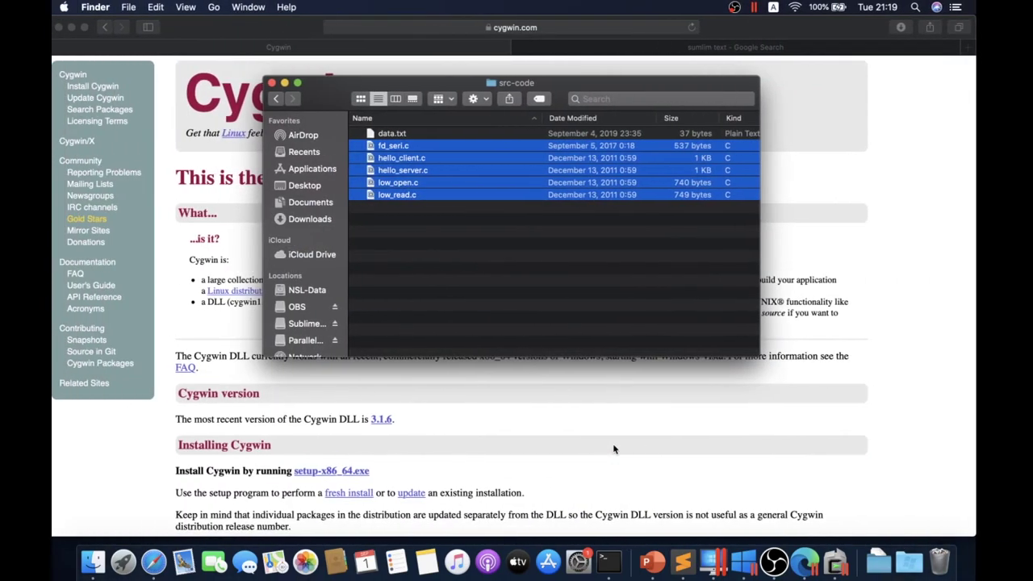
{"action": "key", "text": "ctrl+Left"}
{"action": "key", "text": "ctrl+Right"}
{"action": "key", "text": "ctrl+Left"}
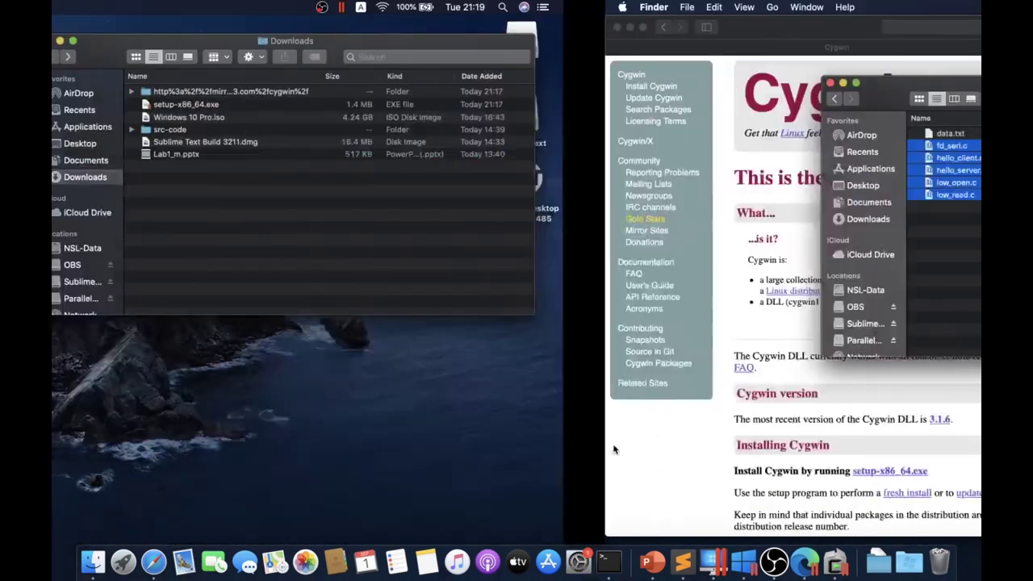
{"action": "key", "text": "ctrl+Right"}
{"action": "key", "text": "ctrl+Right"}
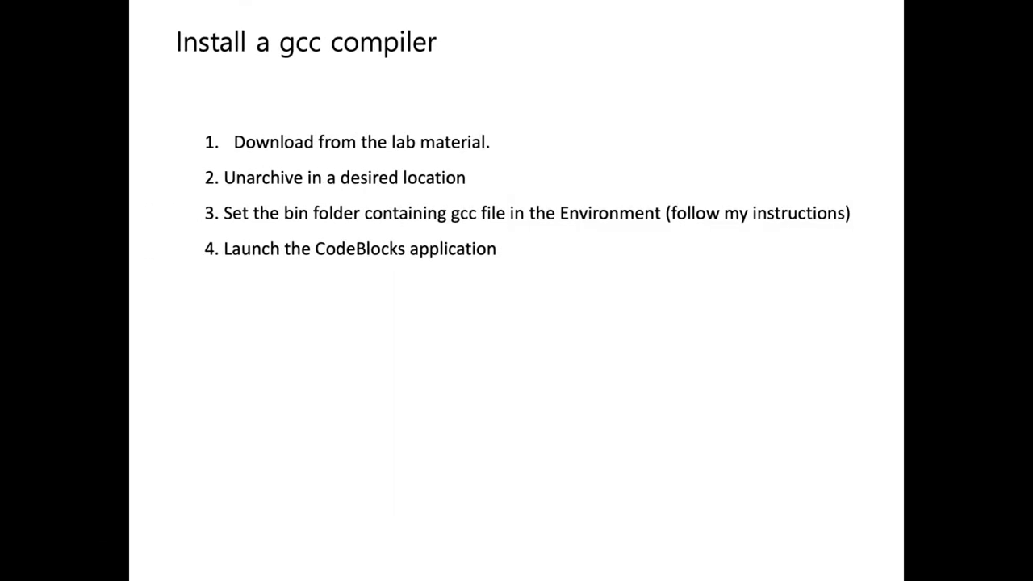
{"action": "key", "text": "ctrl+Left"}
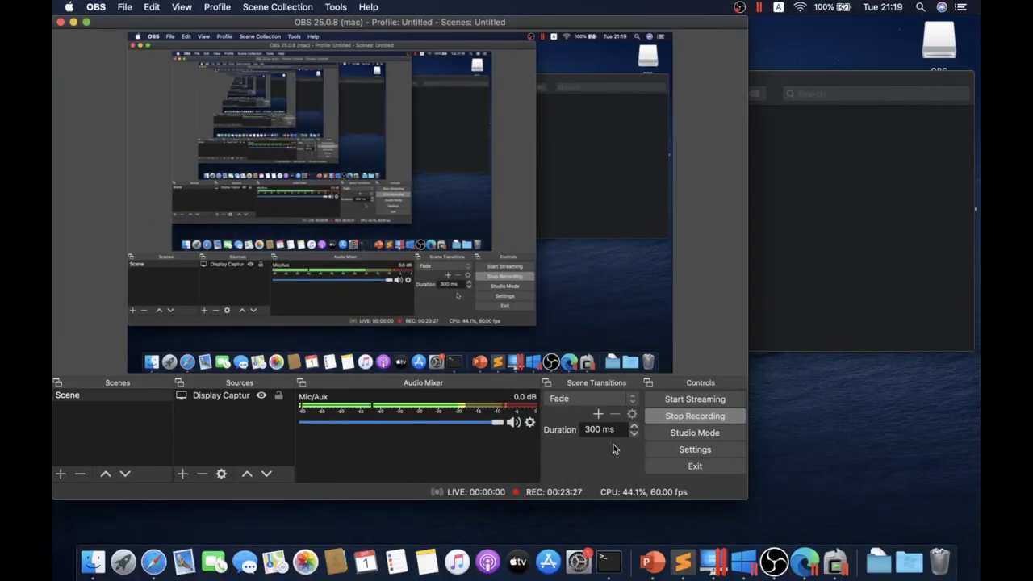
{"action": "key", "text": "ctrl+Right"}
{"action": "key", "text": "ctrl+Left"}
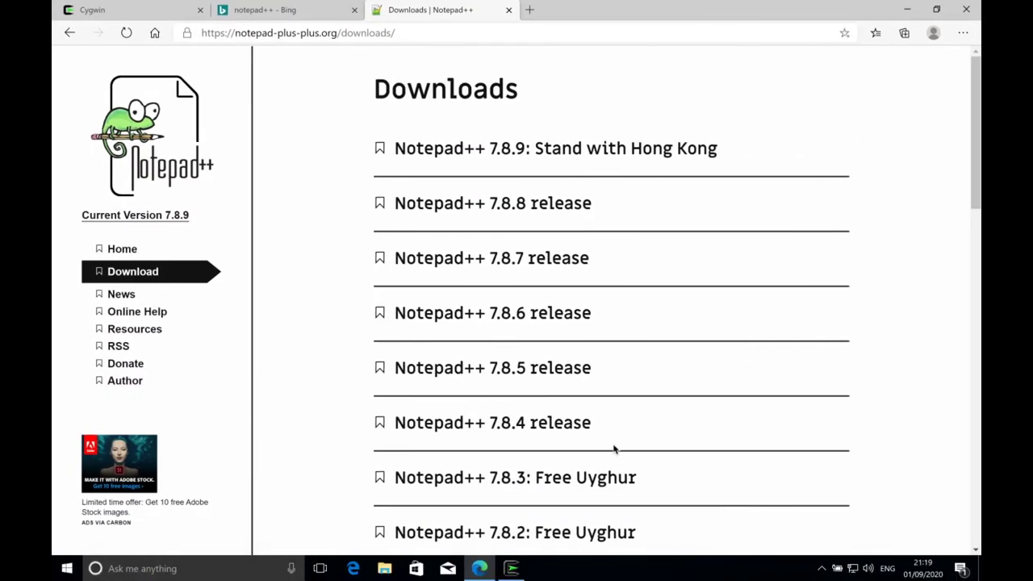
{"action": "mouse_move", "coordinate": [611, 567]}
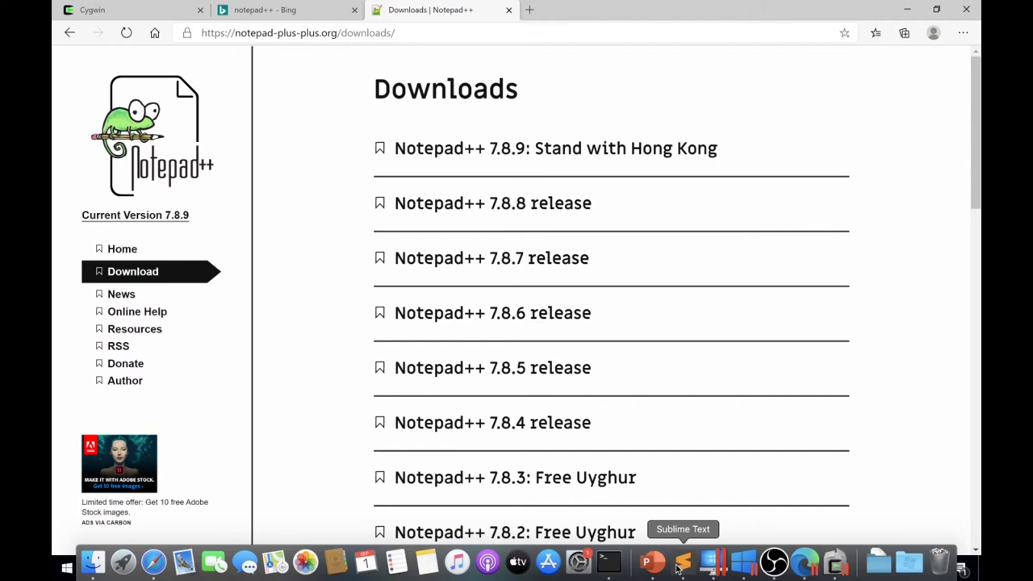
{"action": "left_click", "coordinate": [439, 203]}
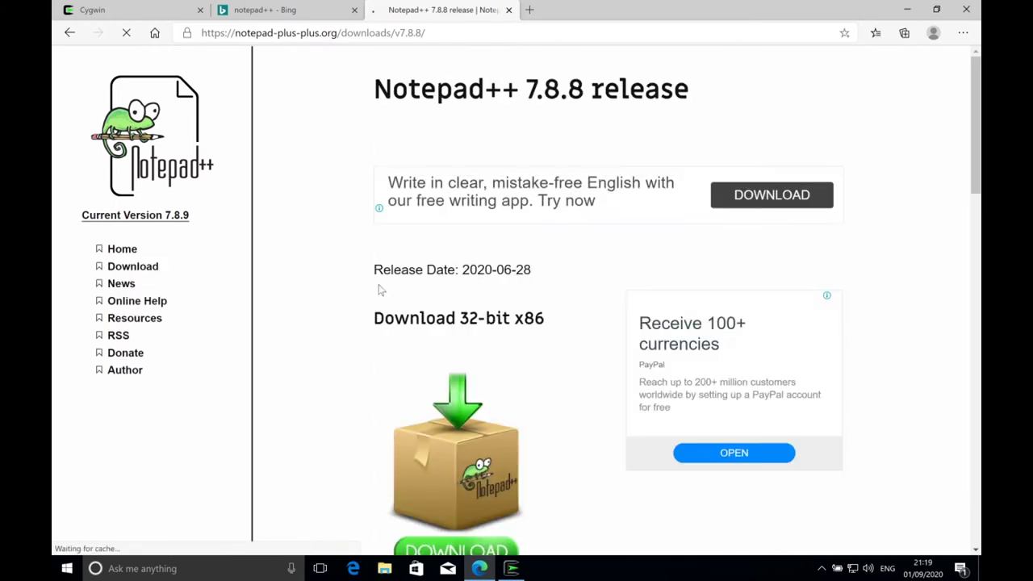
{"action": "scroll", "coordinate": [379, 289], "scroll_direction": "down", "scroll_amount": 3}
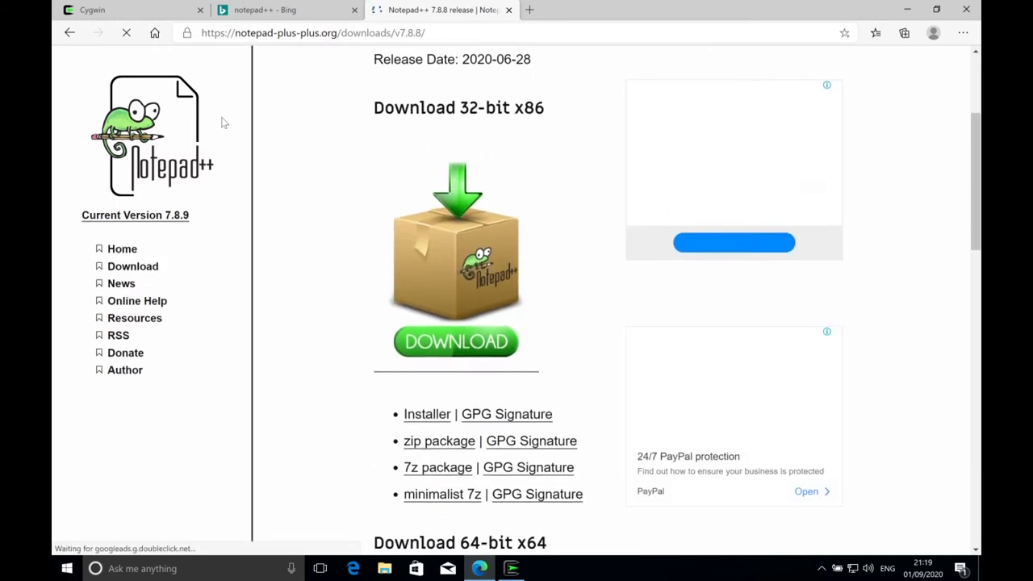
{"action": "left_click", "coordinate": [68, 39]}
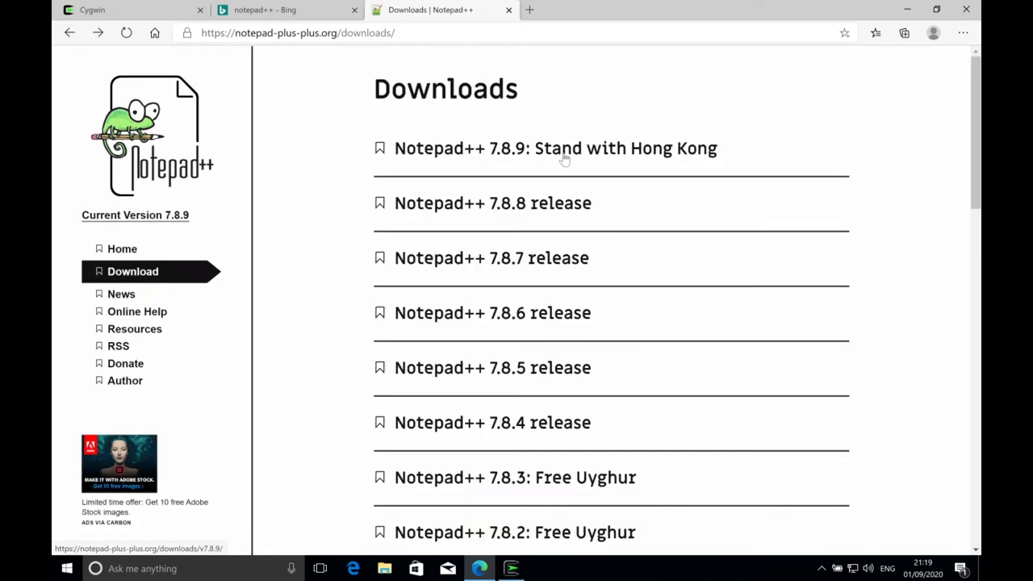
Step: Open the Notepad++ 7.8.9 release page, download the 64-bit x64 installer, and check the Cygwin setup progress meanwhile
{"action": "left_click", "coordinate": [565, 160]}
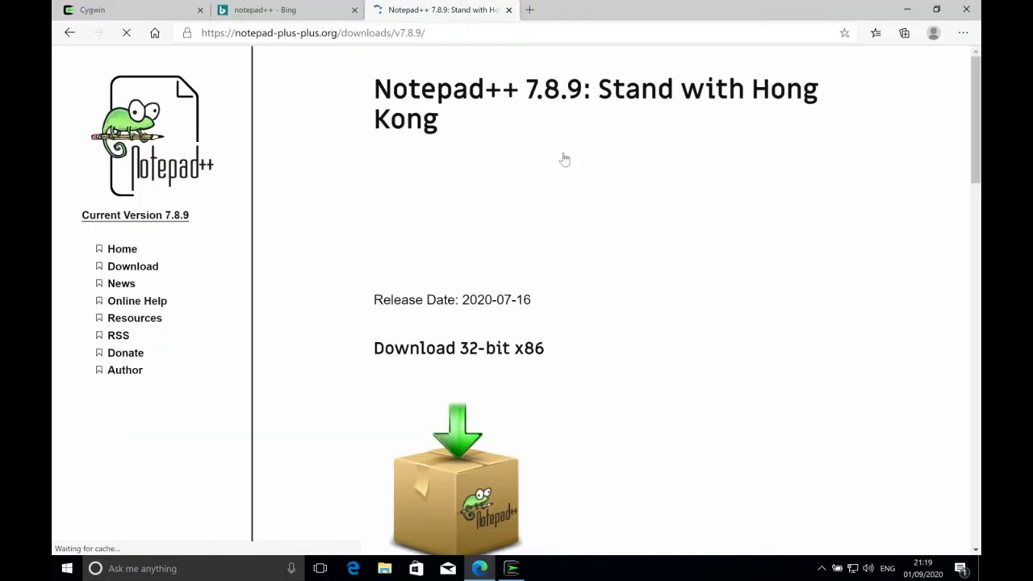
{"action": "scroll", "coordinate": [565, 159], "scroll_direction": "down", "scroll_amount": 6}
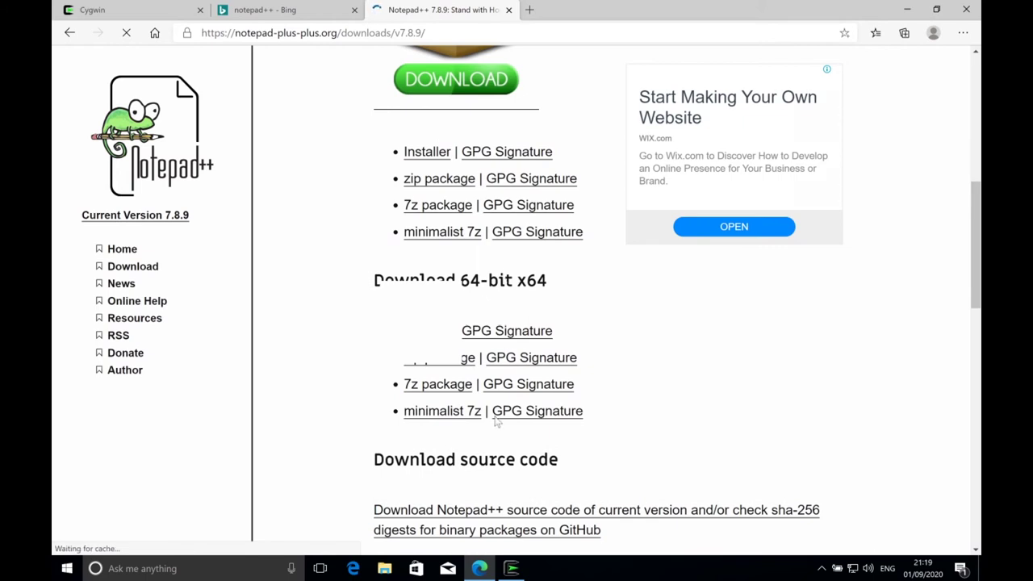
{"action": "scroll", "coordinate": [606, 271], "scroll_direction": "down", "scroll_amount": 1}
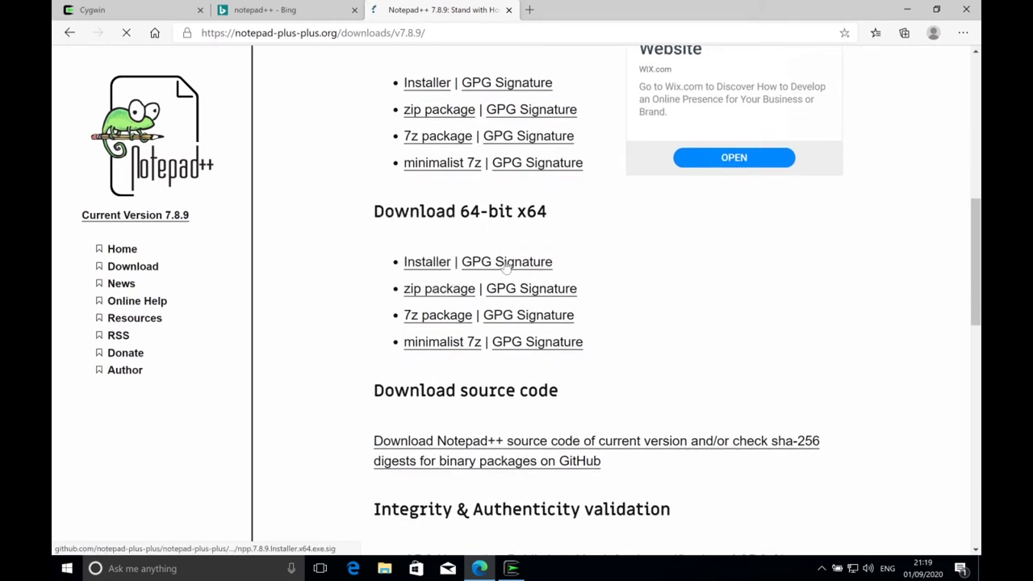
{"action": "left_click", "coordinate": [427, 267]}
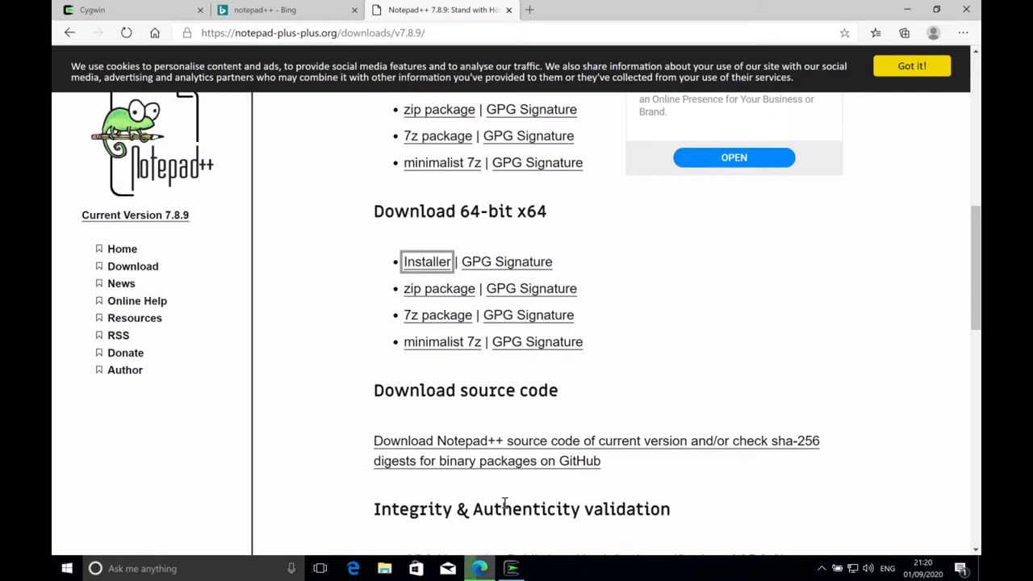
{"action": "left_click", "coordinate": [511, 570]}
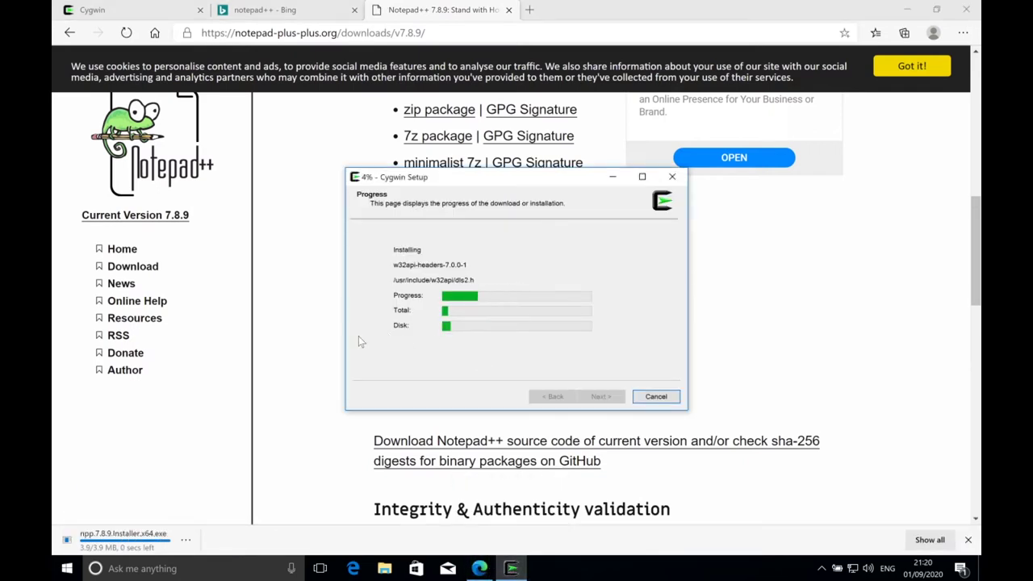
{"action": "left_click", "coordinate": [297, 406]}
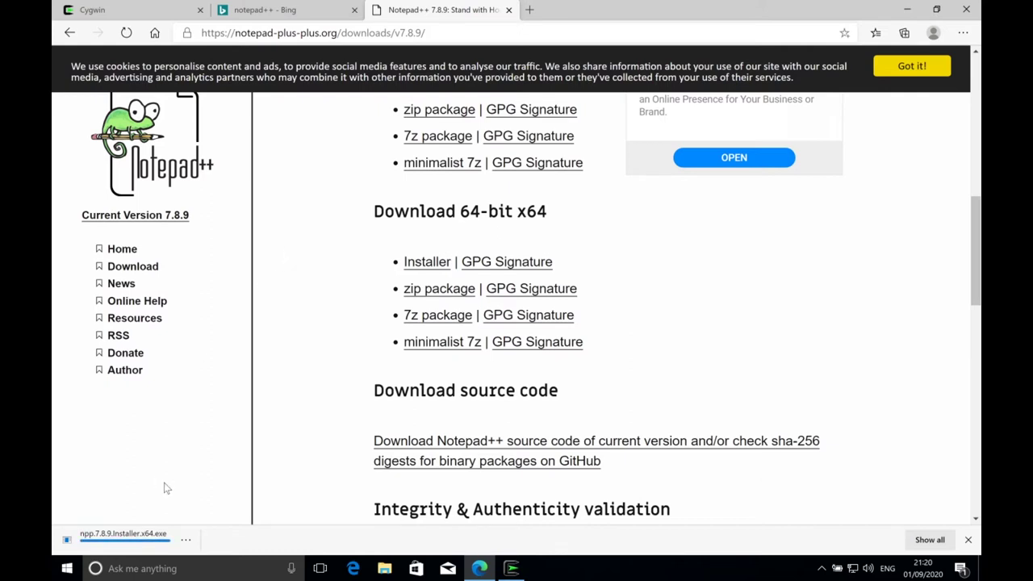
Step: Run the downloaded npp.7.8.9.Installer.x64.exe, allow it to make changes to the device, and choose English as installer language
{"action": "left_click", "coordinate": [101, 540]}
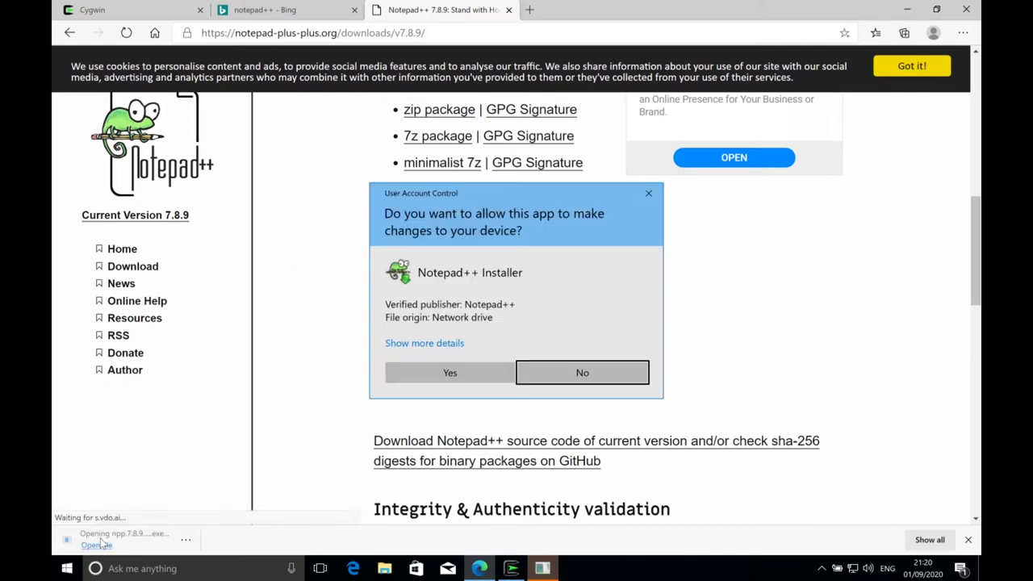
{"action": "left_click", "coordinate": [434, 372]}
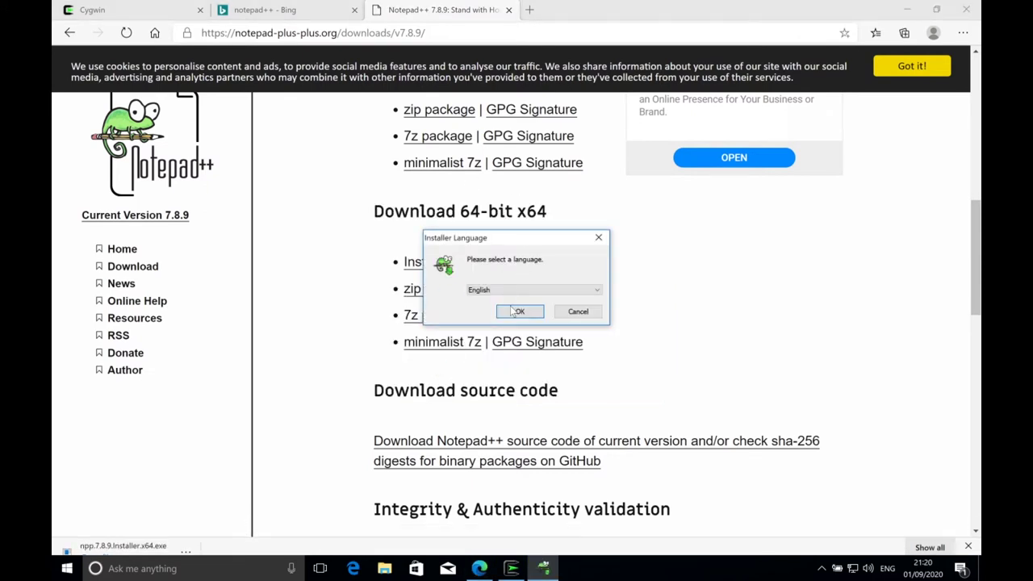
{"action": "left_click", "coordinate": [517, 312]}
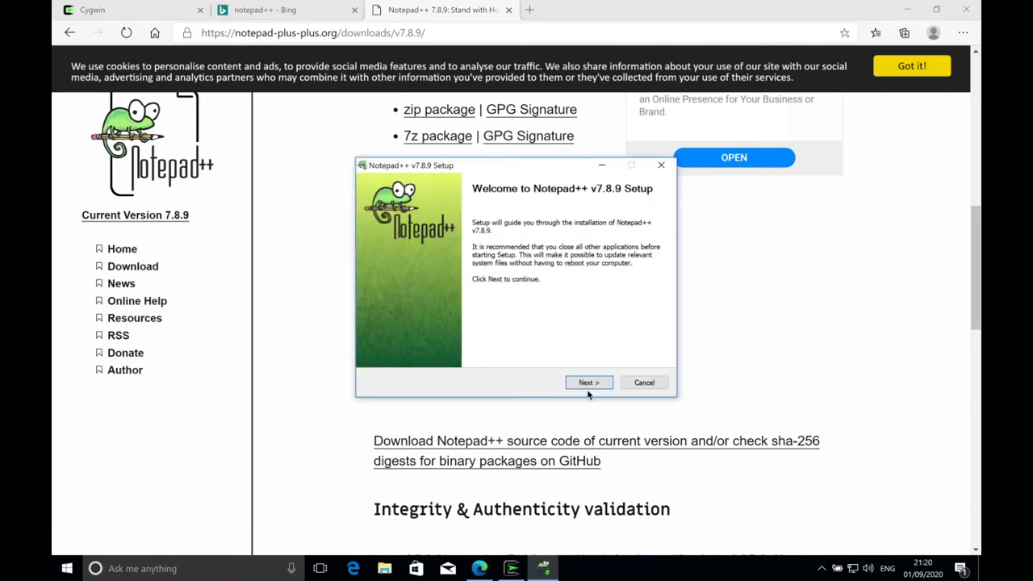
Step: Accept the Notepad++ license and default settings, keep the Custom install type, and start the installation without a desktop shortcut
{"action": "left_click", "coordinate": [589, 383]}
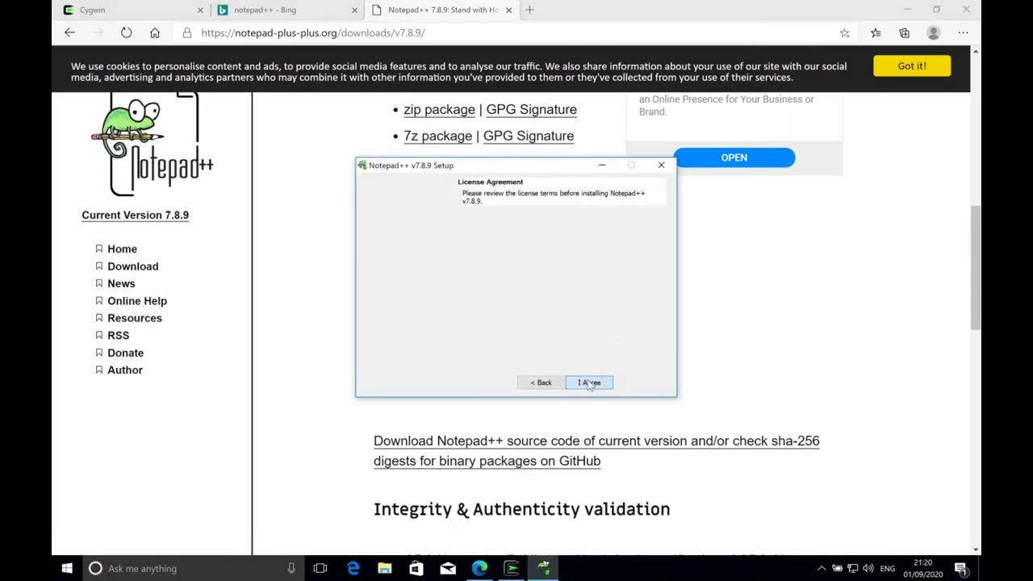
{"action": "left_click", "coordinate": [589, 382]}
{"action": "left_click", "coordinate": [589, 383]}
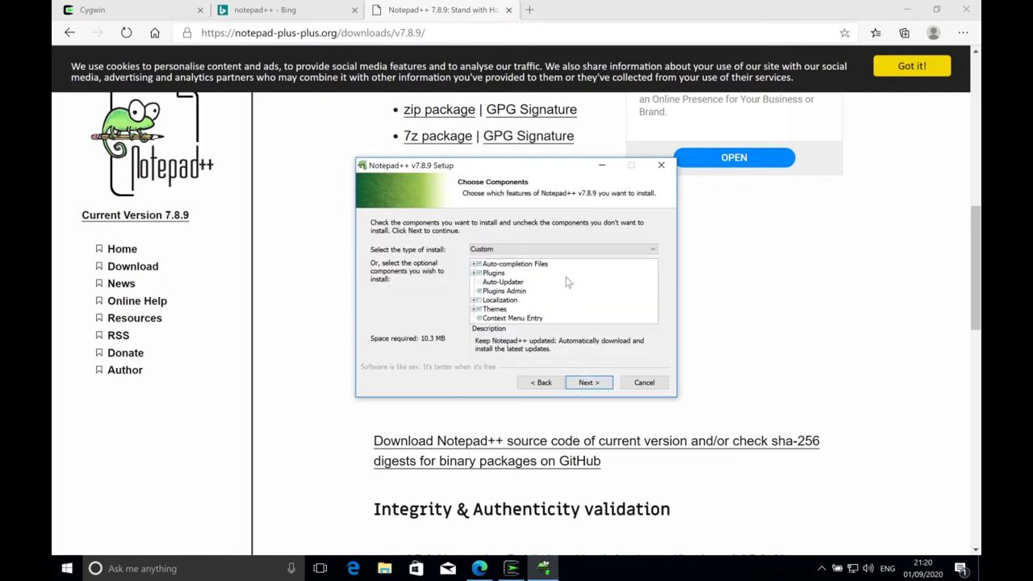
{"action": "left_click", "coordinate": [568, 250]}
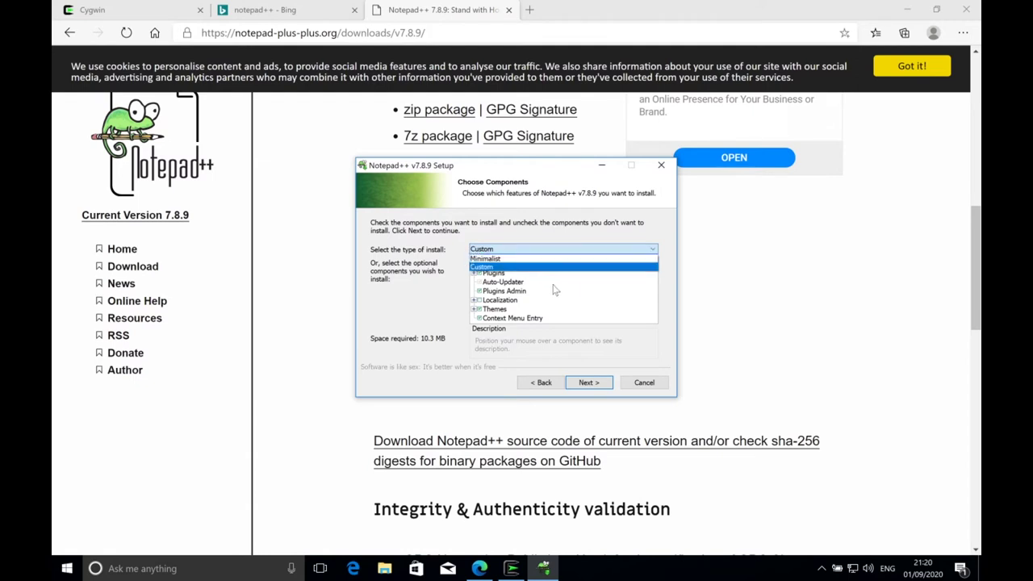
{"action": "left_click", "coordinate": [555, 287]}
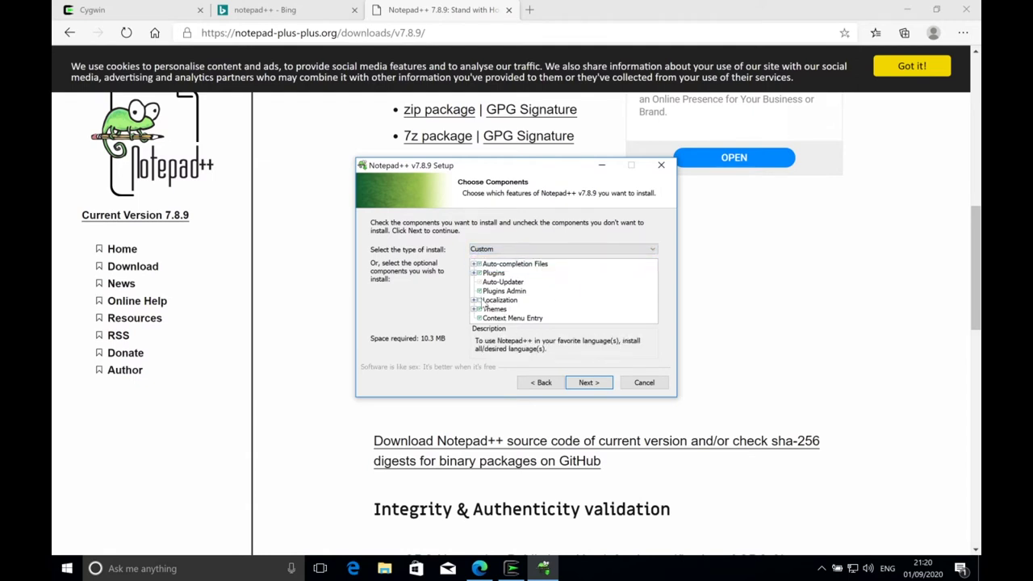
{"action": "left_click", "coordinate": [589, 384]}
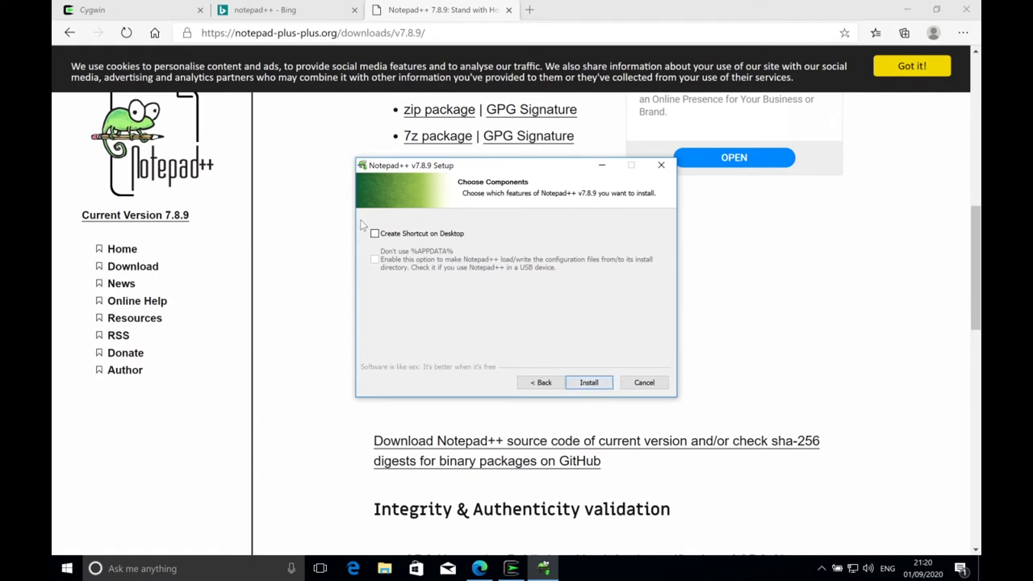
{"action": "left_click", "coordinate": [584, 383]}
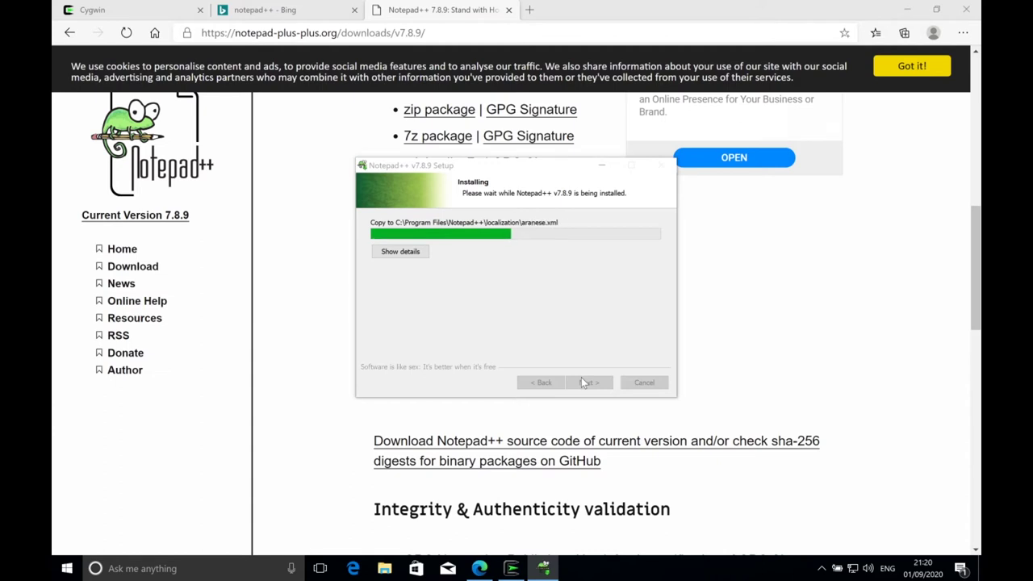
Step: Move the Cygwin Setup window aside and finish the Notepad++ setup with Run Notepad++ v7.8.9 enabled
{"action": "left_click", "coordinate": [511, 569]}
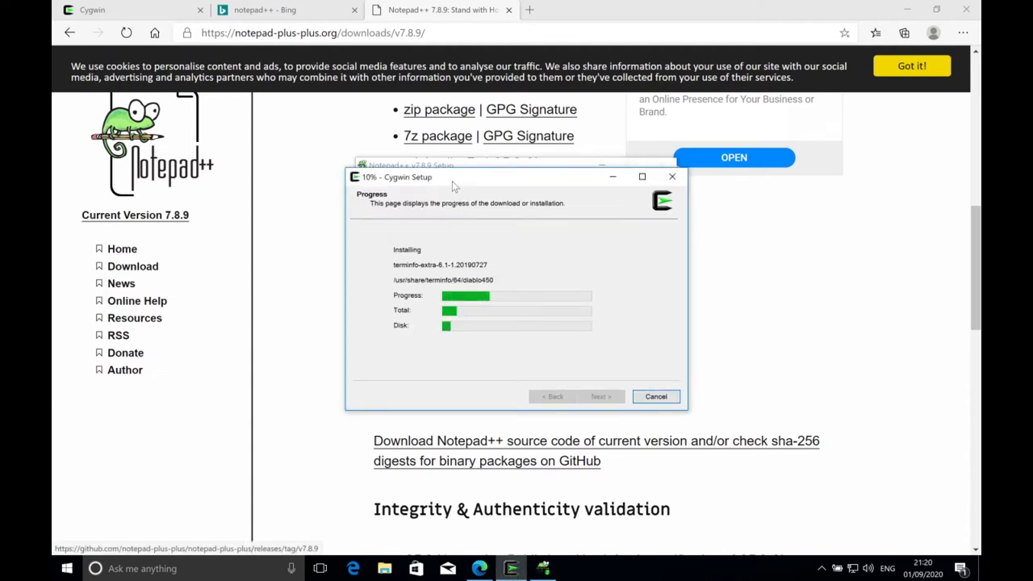
{"action": "left_click_drag", "start_coordinate": [452, 180], "coordinate": [191, 272]}
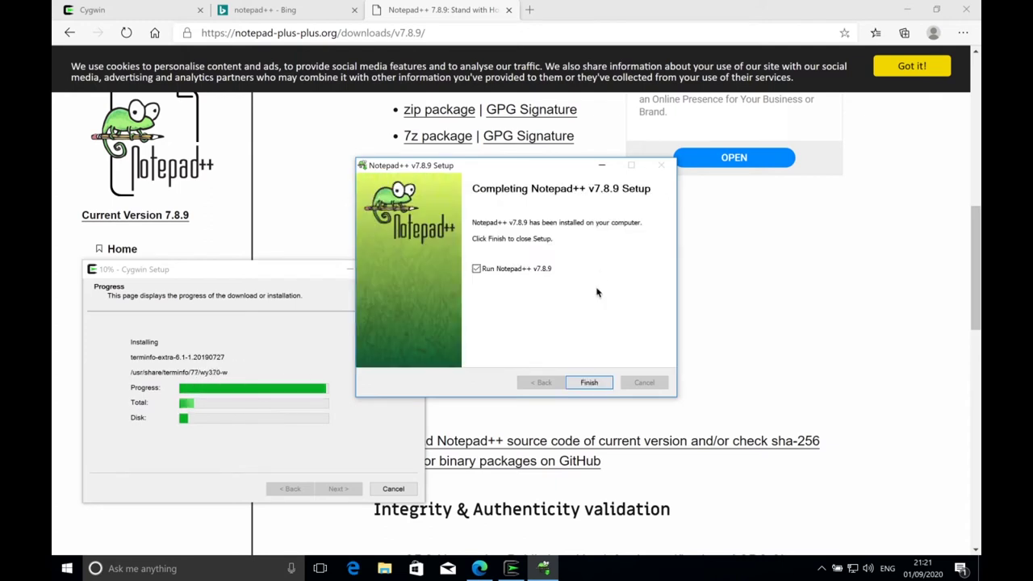
{"action": "left_click", "coordinate": [588, 384]}
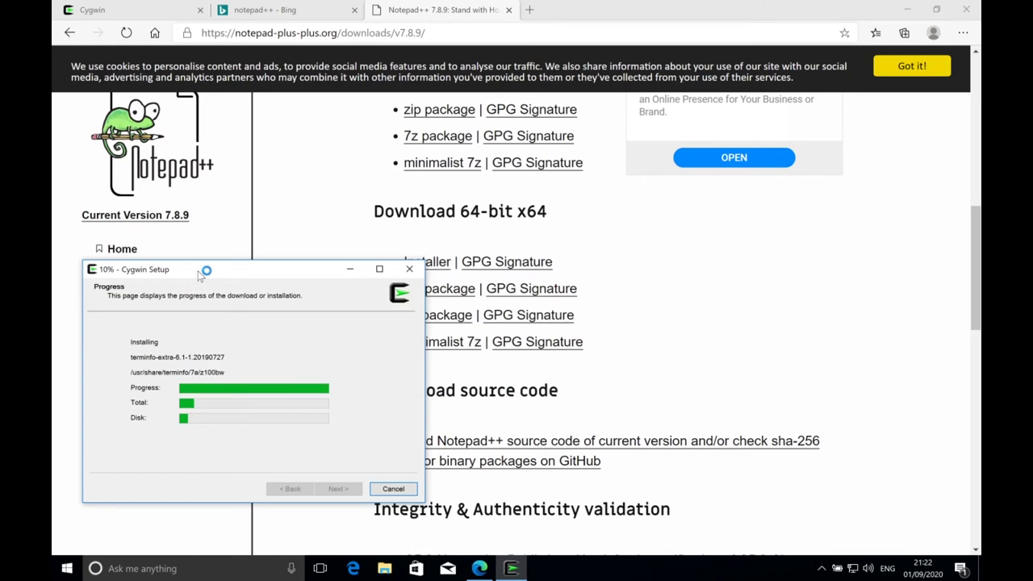
Step: Move the Cygwin Setup window away from the screen's lower-left area and maximize the newly opened Notepad++ window
{"action": "left_click_drag", "start_coordinate": [199, 274], "coordinate": [589, 161]}
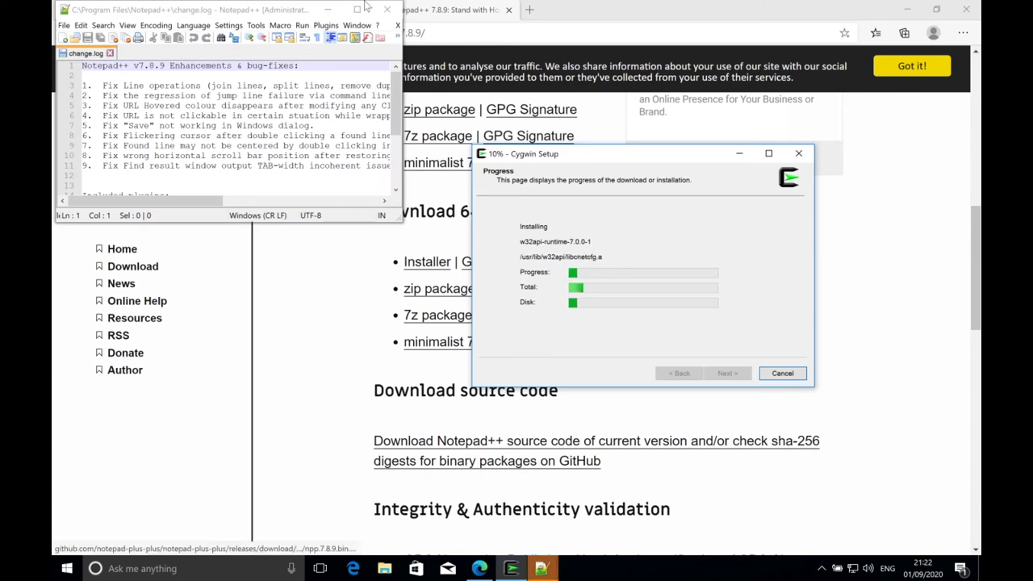
{"action": "double_click", "coordinate": [360, 15]}
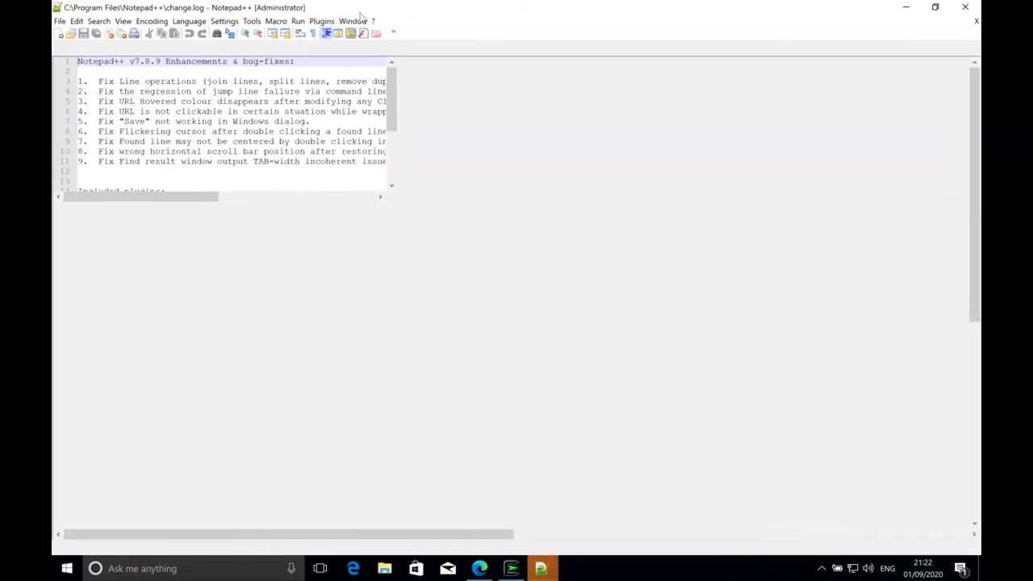
{"action": "left_click", "coordinate": [356, 11]}
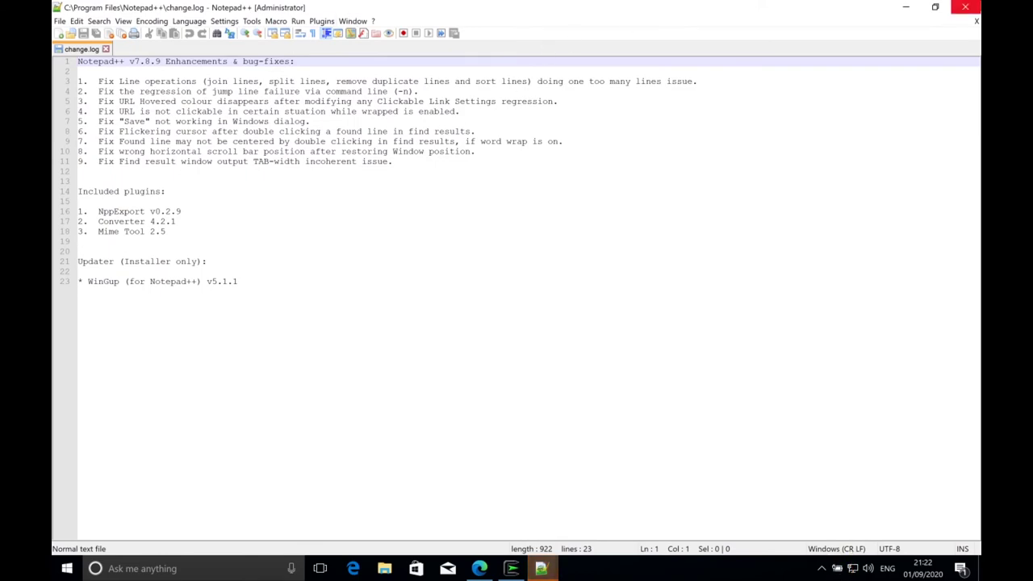
Step: Close both open Notepad++ windows, change.log and new 1, and reposition the Cygwin Setup progress window over the browser page
{"action": "left_click", "coordinate": [966, 6]}
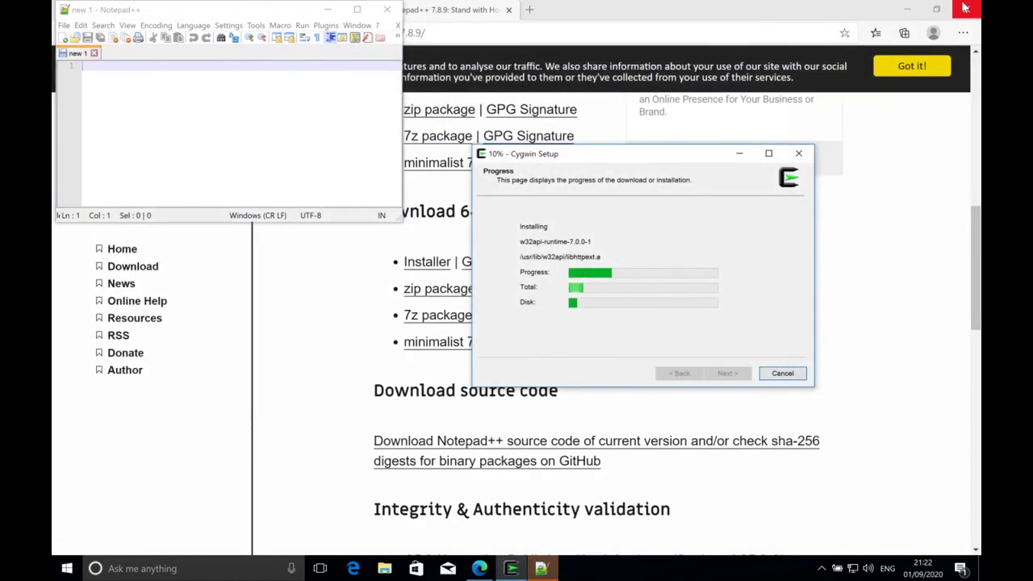
{"action": "left_click", "coordinate": [384, 11]}
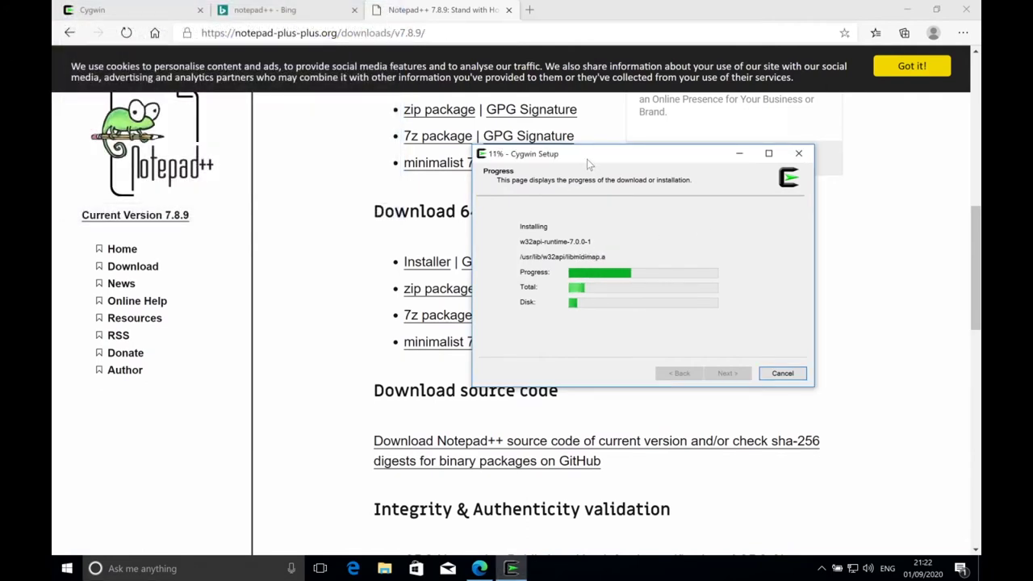
{"action": "left_click_drag", "start_coordinate": [590, 163], "coordinate": [529, 172]}
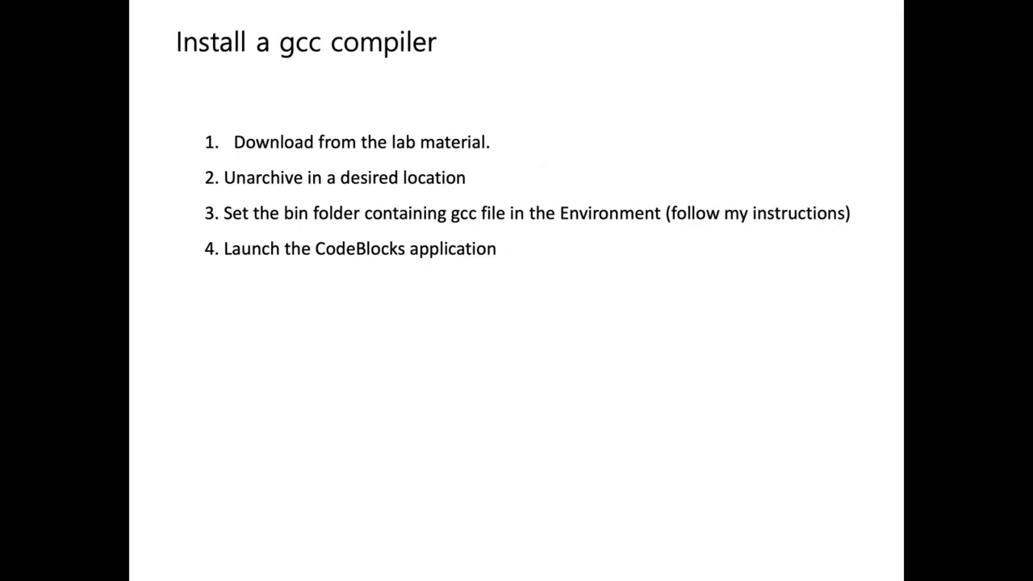
{"action": "key", "text": "Right"}
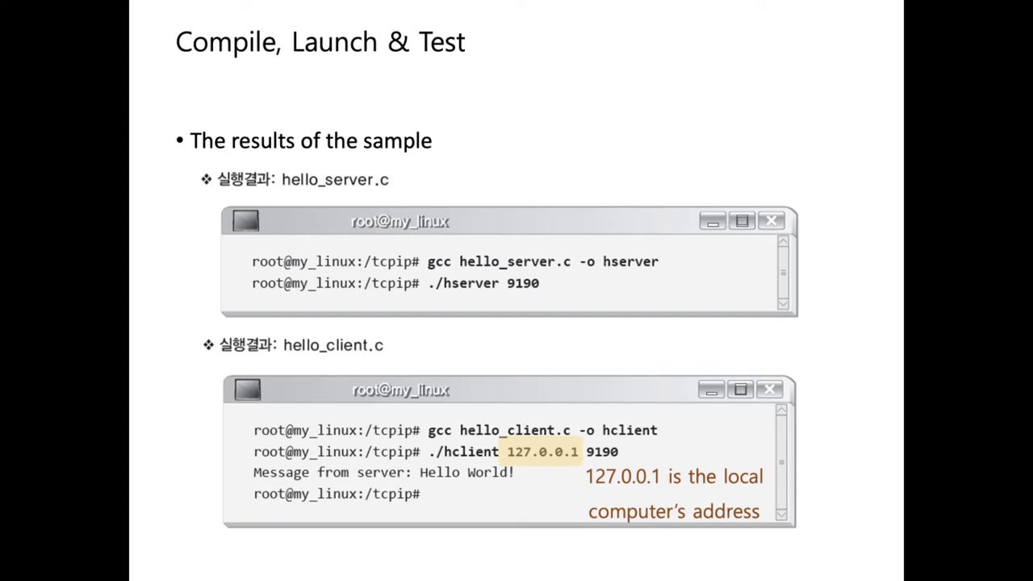
{"action": "key", "text": "Left"}
{"action": "key", "text": "Left"}
{"action": "key", "text": "Left"}
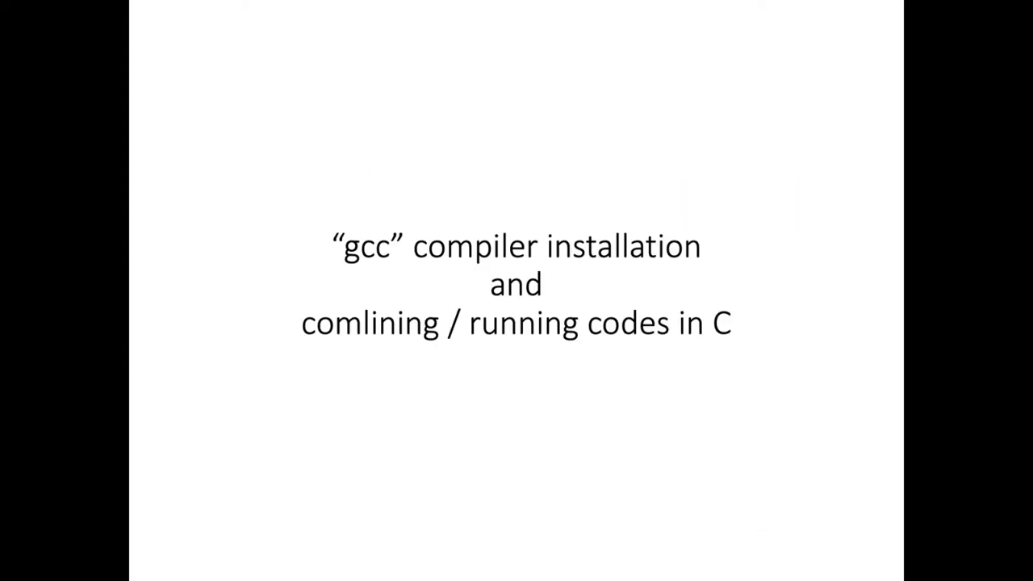
{"action": "key", "text": "Right"}
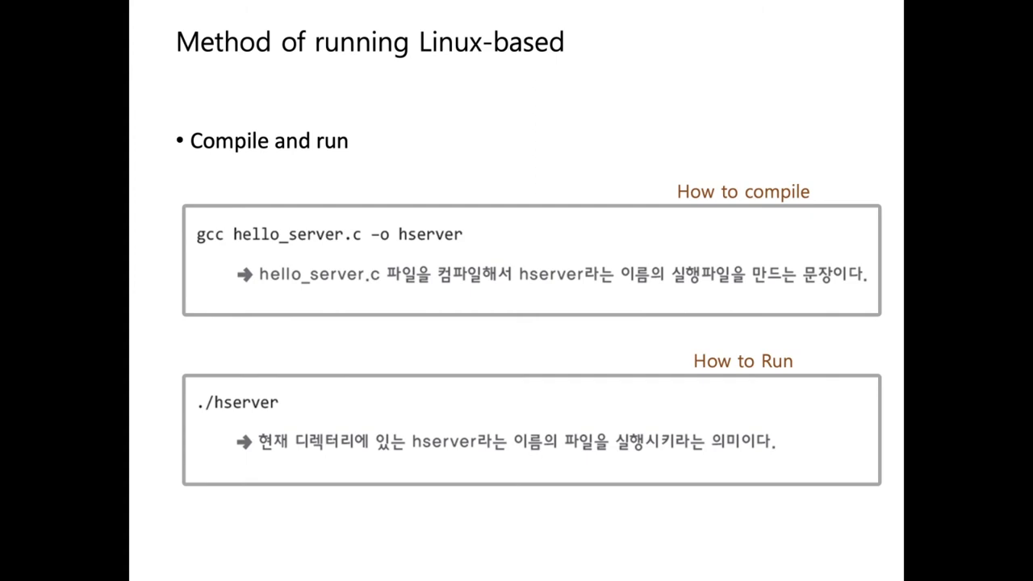